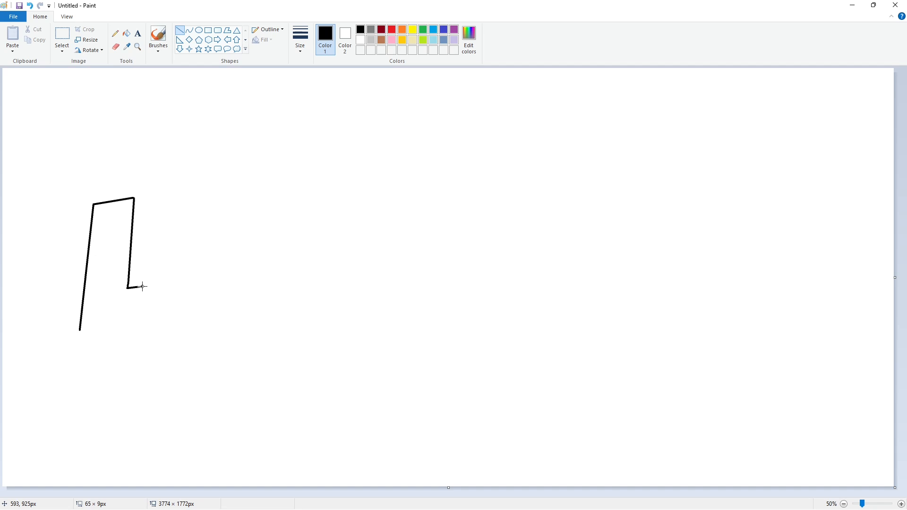
# Complete the block letter U outline with straight lines and fill the whole letter, including its outline, with lavender.
pyautogui.moveTo(143, 287)
pyautogui.mouseDown()
pyautogui.moveTo(149, 196)
pyautogui.moveTo(192, 191)
pyautogui.moveTo(186, 320)
pyautogui.mouseUp()
pyautogui.moveTo(80, 331); pyautogui.dragTo(186, 321)
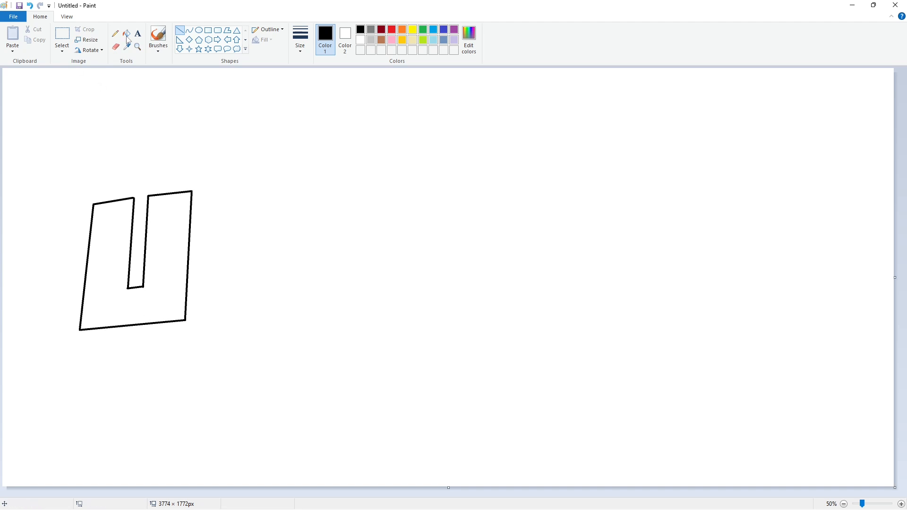
pyautogui.click(126, 33)
pyautogui.click(166, 246)
pyautogui.click(455, 39)
pyautogui.click(184, 243)
# Outline thin black polygon accents at the top-left corners of both U arms and at the U's bottom-right corner.
pyautogui.click(179, 30)
pyautogui.click(301, 40)
pyautogui.click(312, 74)
pyautogui.click(360, 29)
pyautogui.click(227, 29)
pyautogui.moveTo(94, 206); pyautogui.dragTo(93, 230)
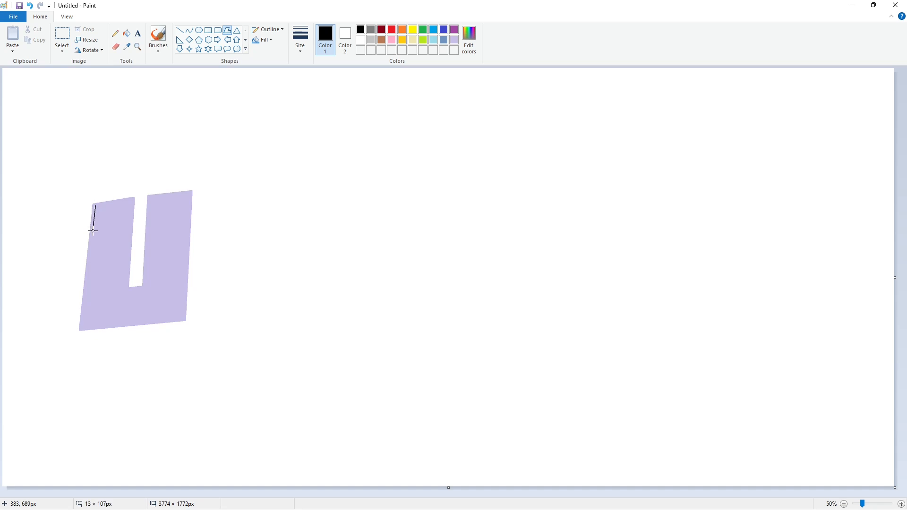
pyautogui.moveTo(121, 202); pyautogui.dragTo(160, 197)
pyautogui.doubleClick(150, 200)
pyautogui.moveTo(184, 318); pyautogui.dragTo(166, 320)
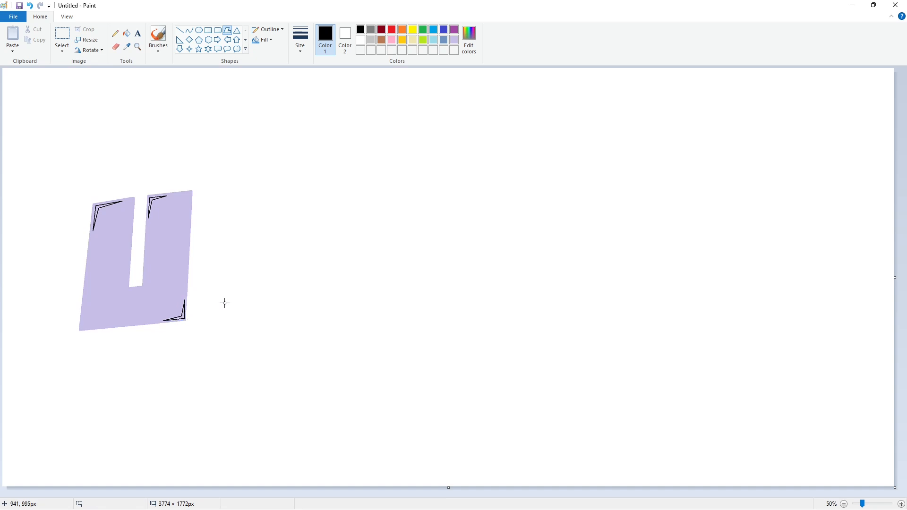
# Fill the three corner accents on the U with black.
pyautogui.click(126, 33)
pyautogui.click(99, 211)
pyautogui.click(153, 202)
pyautogui.click(185, 318)
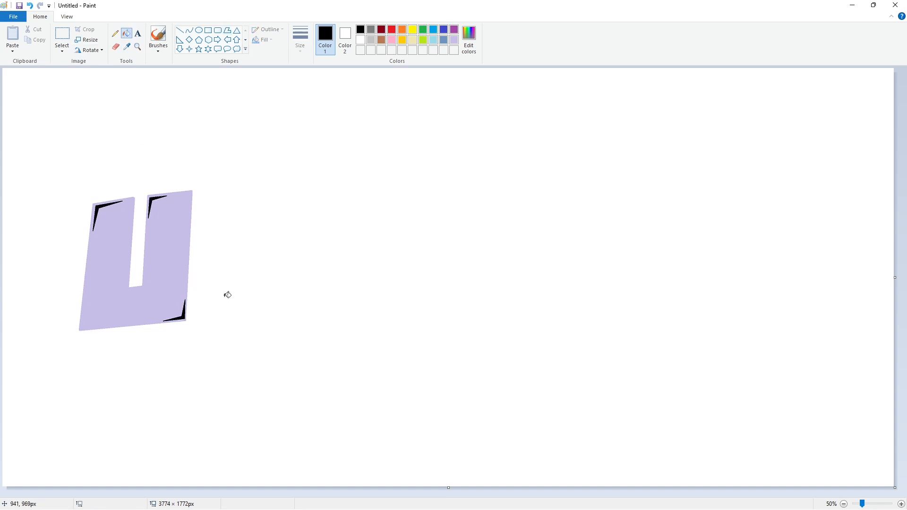
# Draw the outline of a block letter N beside the U with thicker black straight lines and a sloping top edge.
pyautogui.click(180, 29)
pyautogui.click(301, 37)
pyautogui.click(321, 103)
pyautogui.moveTo(201, 207); pyautogui.dragTo(192, 336)
pyautogui.moveTo(201, 206)
pyautogui.mouseDown()
pyautogui.moveTo(290, 231)
pyautogui.moveTo(289, 332)
pyautogui.moveTo(249, 334)
pyautogui.moveTo(251, 256)
pyautogui.moveTo(239, 253)
pyautogui.moveTo(231, 333)
pyautogui.moveTo(193, 335)
pyautogui.mouseUp()
# Fill the letter N, including its outline, with lavender.
pyautogui.click(127, 34)
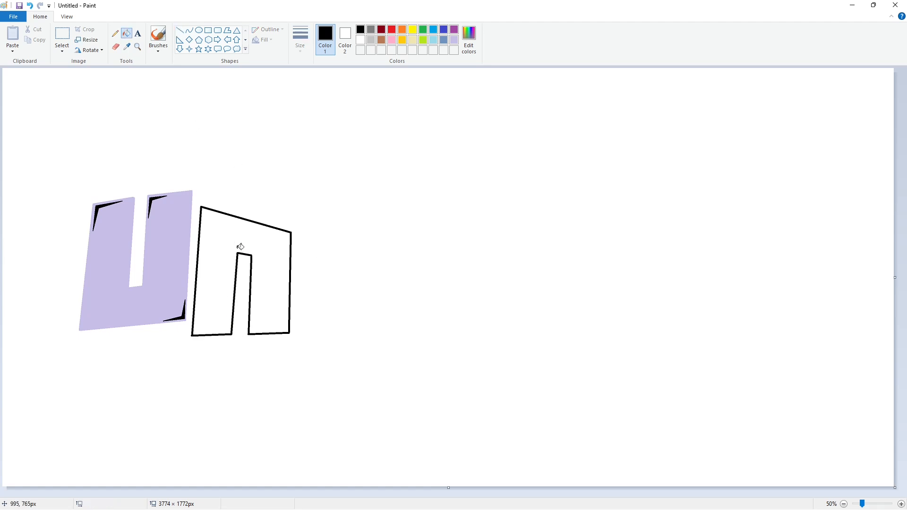
pyautogui.click(238, 248)
pyautogui.click(454, 40)
pyautogui.click(277, 269)
# Add a thin black polygon accent at the N's top-left corner and fill it with black.
pyautogui.click(180, 30)
pyautogui.click(227, 30)
pyautogui.click(306, 49)
pyautogui.click(315, 85)
pyautogui.click(360, 30)
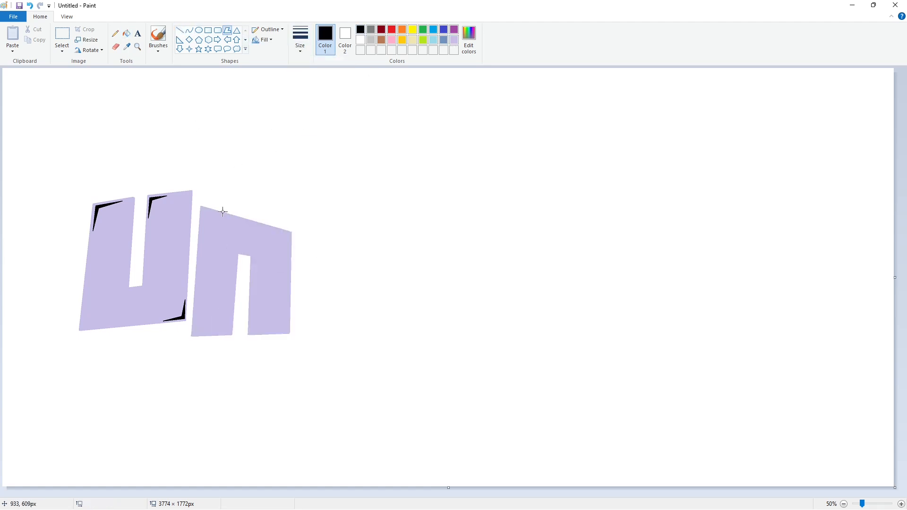
pyautogui.click(225, 216)
pyautogui.click(204, 209)
pyautogui.click(264, 188)
pyautogui.click(126, 34)
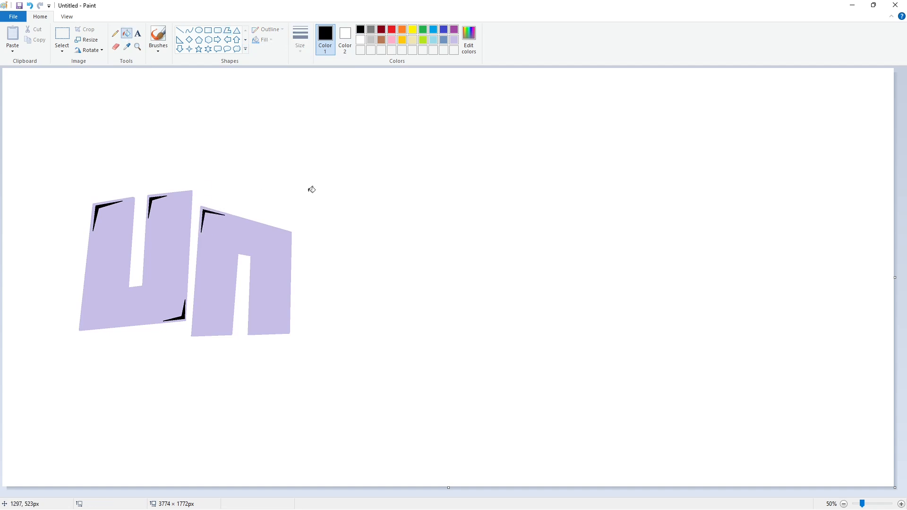
# Add black-filled polygon accents at the bottom-right corners of both N legs.
pyautogui.click(208, 30)
pyautogui.click(227, 30)
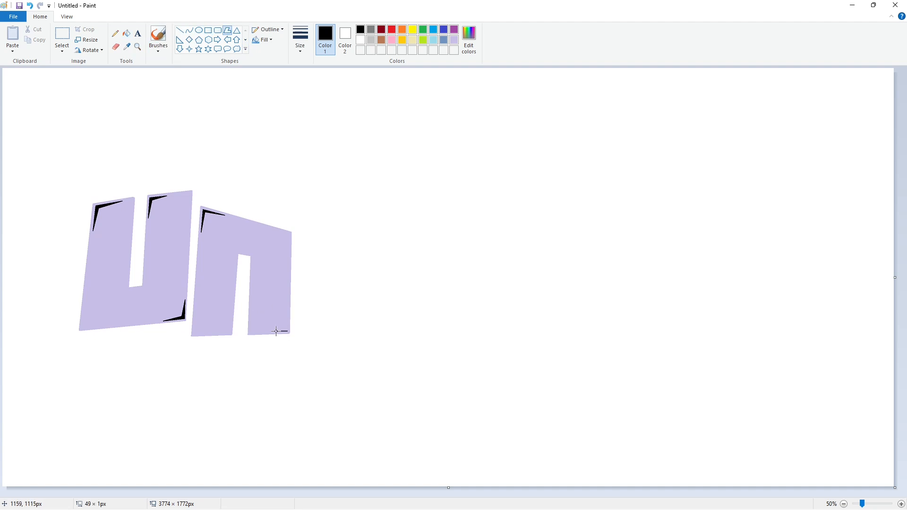
pyautogui.click(289, 315)
pyautogui.click(268, 332)
pyautogui.click(127, 34)
pyautogui.click(228, 30)
pyautogui.click(231, 323)
pyautogui.click(230, 332)
pyautogui.click(128, 34)
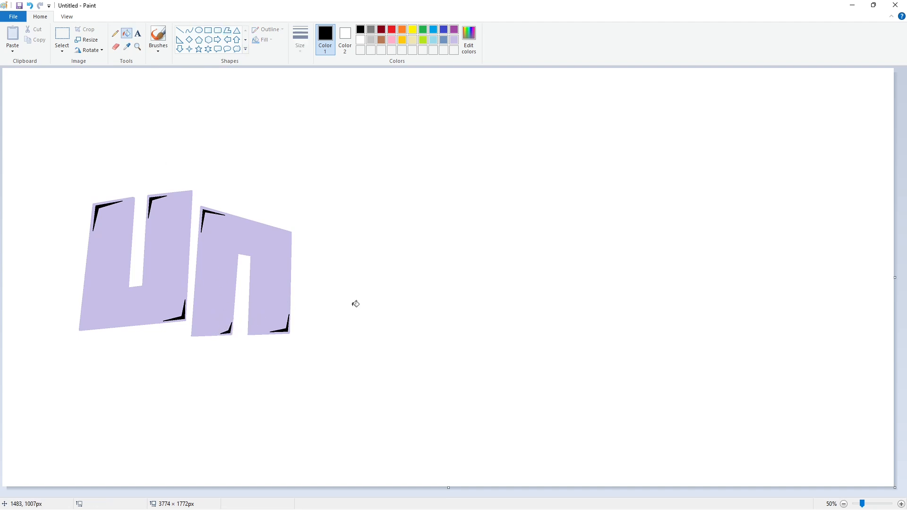
# Copy the area containing the letters U and N to the clipboard.
pyautogui.click(61, 38)
pyautogui.moveTo(36, 146); pyautogui.dragTo(306, 399)
pyautogui.click(384, 400)
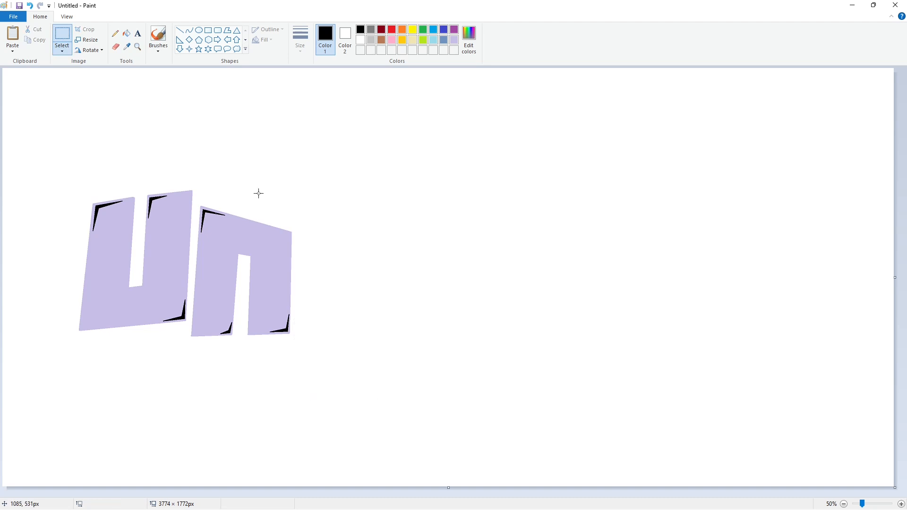
# Draw black depth edges across the gap between the U's arms and from the U's right side to the N.
pyautogui.click(179, 30)
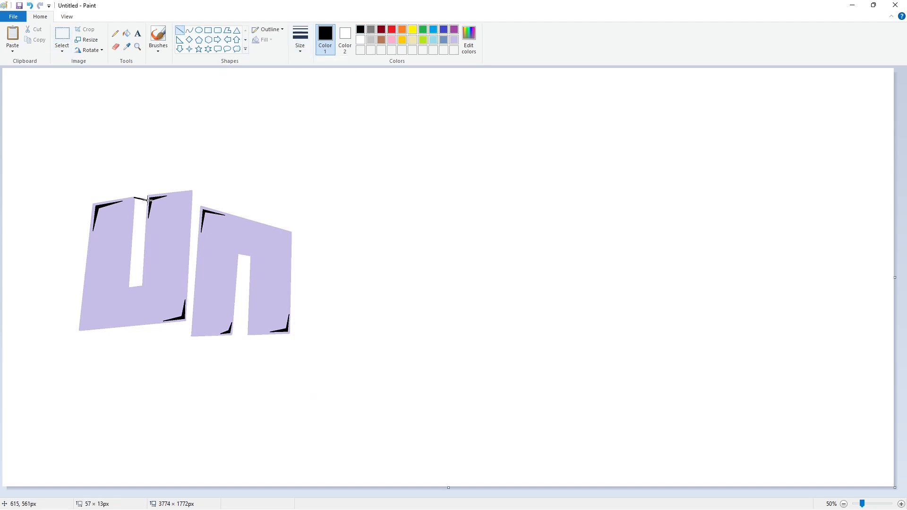
pyautogui.moveTo(192, 191)
pyautogui.mouseDown()
pyautogui.moveTo(219, 203)
pyautogui.moveTo(219, 211)
pyautogui.mouseUp()
pyautogui.moveTo(187, 320); pyautogui.dragTo(195, 320)
pyautogui.click(127, 33)
pyautogui.click(138, 224)
pyautogui.click(198, 206)
pyautogui.hotkey('ctrl', 'z')
pyautogui.hotkey('ctrl', 'z')
pyautogui.hotkey('ctrl', 'z')
# Redraw the short depth edge between the bottoms of the U and N, and fill the U's depth faces with black.
pyautogui.click(179, 31)
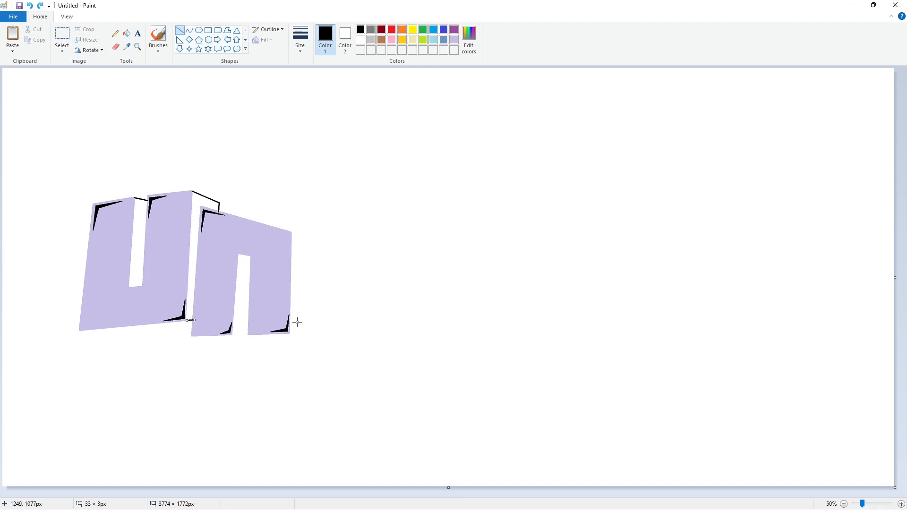
pyautogui.click(127, 33)
pyautogui.click(137, 241)
pyautogui.click(204, 203)
# Close the bottom of the gap between the N's legs with a depth edge and fill it with black.
pyautogui.click(179, 30)
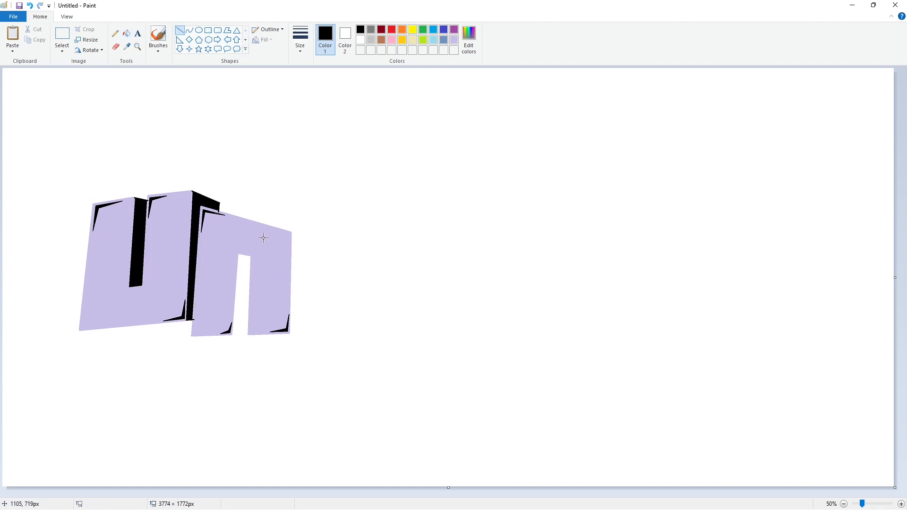
pyautogui.click(295, 338)
pyautogui.click(127, 34)
pyautogui.click(242, 293)
# Paste the copied U and N as a transparent selection and align them exactly over the originals to cover overlapping lines.
pyautogui.scroll(1, 451, 378)
pyautogui.hotkey('ctrl', 'v')
pyautogui.click(62, 50)
pyautogui.click(79, 138)
pyautogui.moveTo(269, 218); pyautogui.dragTo(336, 265)
pyautogui.press('Right')
pyautogui.press('Right')
pyautogui.press('Right')
pyautogui.press('Right')
pyautogui.press('Right')
pyautogui.press('Right')
pyautogui.press('Right')
pyautogui.press('Right')
pyautogui.click(180, 30)
pyautogui.click(360, 40)
pyautogui.click(300, 39)
pyautogui.click(323, 124)
pyautogui.click(495, 219)
pyautogui.scroll(-5, 594, 312)
pyautogui.scroll(6, 746, 391)
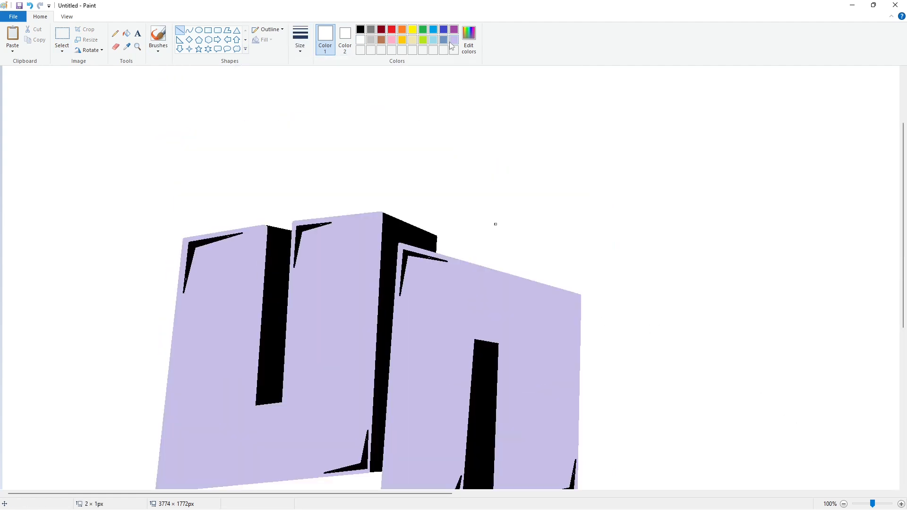
# Recolor the black depth faces of the U and N with blue-gray.
pyautogui.click(443, 39)
pyautogui.click(127, 33)
pyautogui.click(269, 259)
pyautogui.click(399, 245)
pyautogui.click(488, 378)
pyautogui.scroll(-5, 718, 424)
pyautogui.scroll(-2, 686, 382)
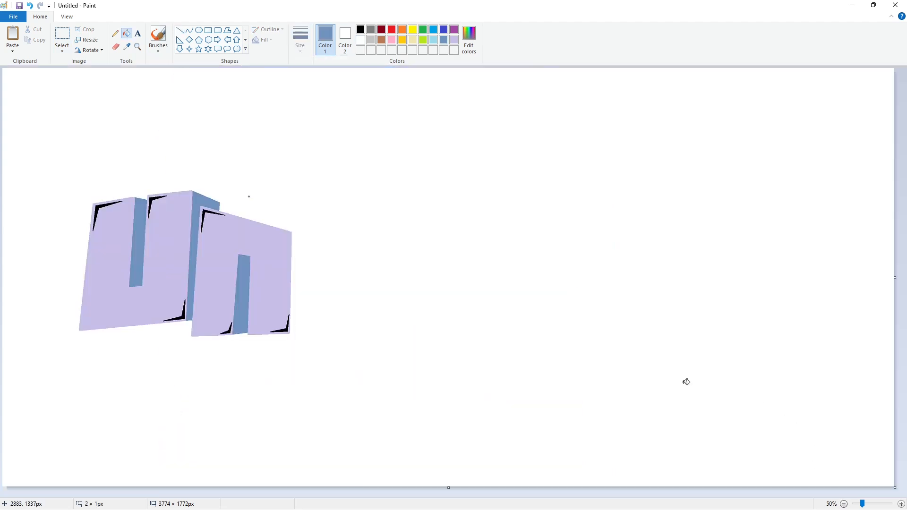
pyautogui.click(126, 46)
pyautogui.click(263, 167)
# Draw the letter i beside the N in black straight lines, with a four-sided dot above a taller rectangular stem.
pyautogui.click(180, 30)
pyautogui.click(300, 37)
pyautogui.click(324, 123)
pyautogui.click(360, 29)
pyautogui.moveTo(301, 216); pyautogui.dragTo(301, 248)
pyautogui.moveTo(323, 215)
pyautogui.mouseDown()
pyautogui.moveTo(340, 213)
pyautogui.moveTo(342, 248)
pyautogui.mouseUp()
pyautogui.moveTo(342, 248)
pyautogui.mouseDown()
pyautogui.moveTo(301, 248)
pyautogui.moveTo(298, 330)
pyautogui.mouseUp()
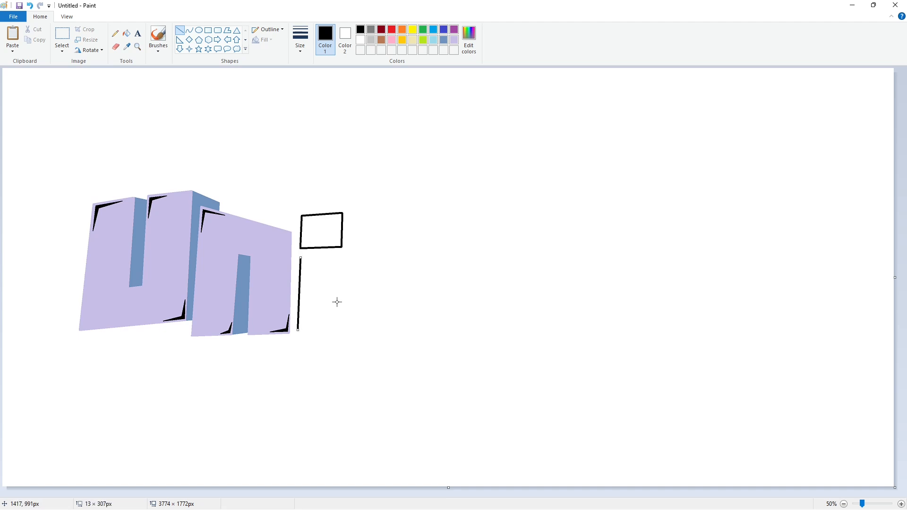
pyautogui.moveTo(300, 259)
pyautogui.mouseDown()
pyautogui.moveTo(342, 259)
pyautogui.moveTo(342, 324)
pyautogui.moveTo(307, 331)
pyautogui.moveTo(344, 334)
pyautogui.mouseUp()
pyautogui.hotkey('ctrl', 'z')
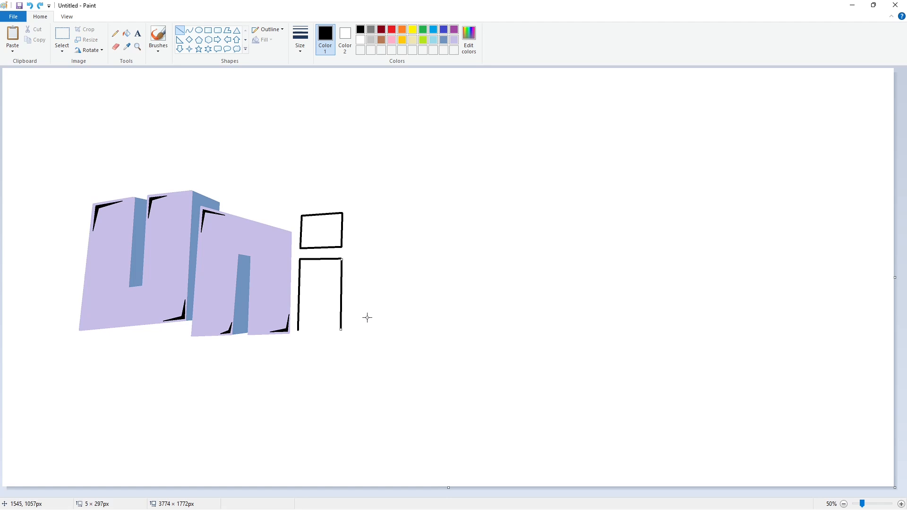
pyautogui.click(367, 317)
pyautogui.click(384, 336)
# Fill the dot and stem of the letter i, including their outlines, with lavender.
pyautogui.click(127, 33)
pyautogui.click(322, 230)
pyautogui.click(328, 273)
pyautogui.click(454, 39)
pyautogui.click(326, 231)
pyautogui.click(324, 293)
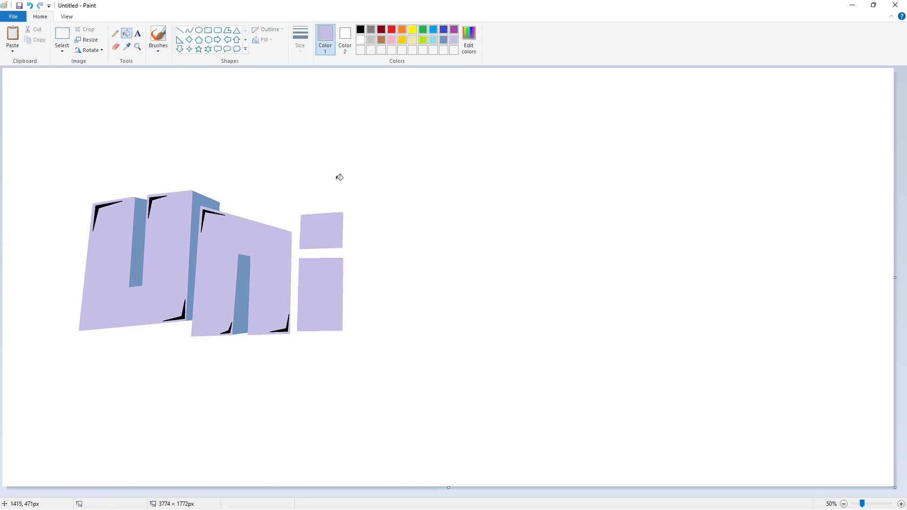
# Draw the outline of a tall block letter K beside the i with black straight lines.
pyautogui.click(180, 30)
pyautogui.click(361, 29)
pyautogui.moveTo(350, 216); pyautogui.dragTo(350, 335)
pyautogui.moveTo(369, 197); pyautogui.dragTo(383, 195)
pyautogui.moveTo(383, 195)
pyautogui.mouseDown()
pyautogui.moveTo(385, 236)
pyautogui.moveTo(398, 195)
pyautogui.moveTo(435, 196)
pyautogui.mouseUp()
pyautogui.moveTo(350, 336); pyautogui.dragTo(393, 334)
pyautogui.moveTo(389, 296); pyautogui.dragTo(407, 334)
pyautogui.moveTo(406, 334)
pyautogui.mouseDown()
pyautogui.moveTo(448, 333)
pyautogui.moveTo(411, 255)
pyautogui.mouseUp()
pyautogui.moveTo(435, 195); pyautogui.dragTo(411, 255)
# Fill the letter K, including its outline, with lavender.
pyautogui.click(126, 33)
pyautogui.click(364, 263)
pyautogui.click(454, 40)
pyautogui.click(369, 264)
# Copy the area containing all four letters to the clipboard, with black set as the drawing color.
pyautogui.click(360, 29)
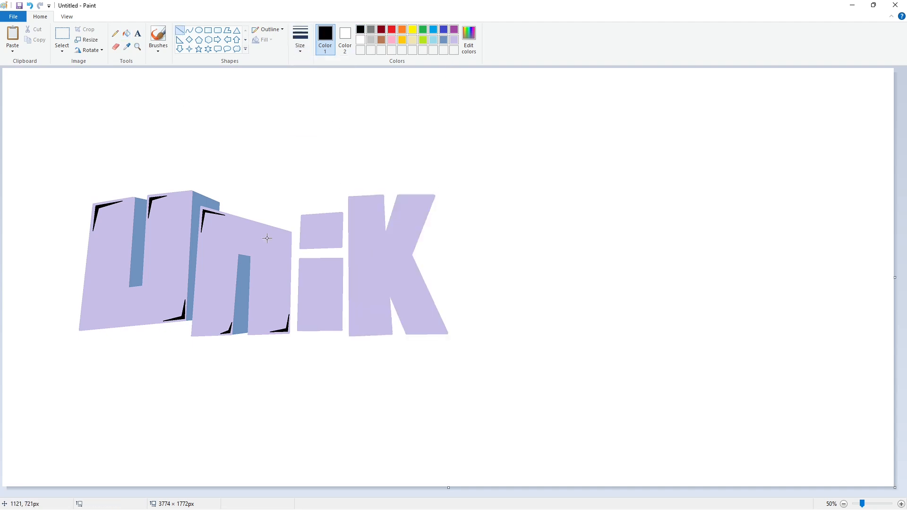
pyautogui.click(62, 34)
pyautogui.moveTo(53, 142); pyautogui.dragTo(504, 463)
# Draw black depth edges from the N to the i, from the i to the K, and around the K's notches.
pyautogui.click(180, 30)
pyautogui.moveTo(302, 235)
pyautogui.mouseDown()
pyautogui.moveTo(355, 249)
pyautogui.moveTo(307, 262)
pyautogui.moveTo(350, 260)
pyautogui.mouseUp()
pyautogui.click(300, 38)
pyautogui.click(314, 95)
pyautogui.moveTo(341, 330); pyautogui.dragTo(408, 327)
pyautogui.moveTo(383, 195); pyautogui.dragTo(412, 267)
pyautogui.click(126, 33)
pyautogui.click(267, 211)
pyautogui.hotkey('ctrl', 'z')
# Close the gap between the bottoms of the N and i, and fill the N, i and upper K depth faces with black.
pyautogui.click(179, 30)
pyautogui.moveTo(289, 333); pyautogui.dragTo(301, 329)
pyautogui.click(126, 33)
pyautogui.click(299, 249)
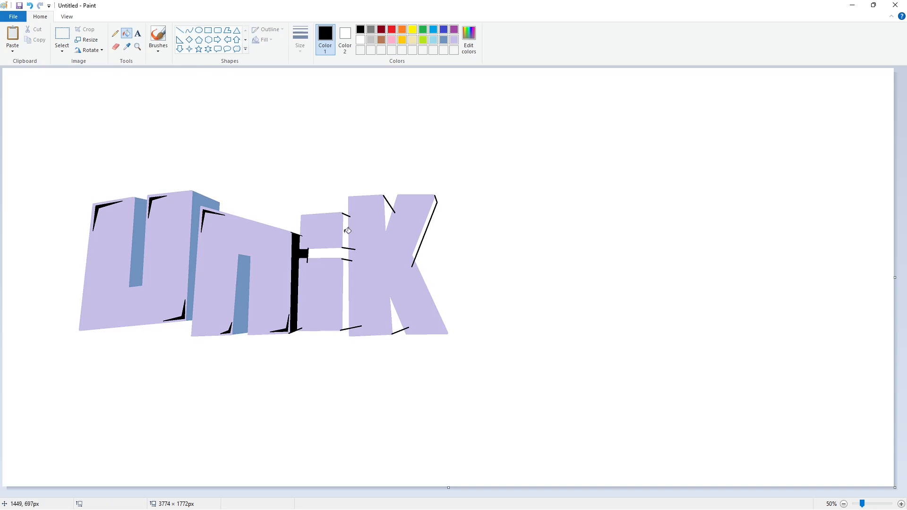
pyautogui.click(348, 231)
pyautogui.click(349, 265)
pyautogui.click(387, 207)
pyautogui.click(425, 225)
# Recolor the depth edge across the K's lower notch with white to remove it.
pyautogui.click(180, 30)
pyautogui.click(360, 39)
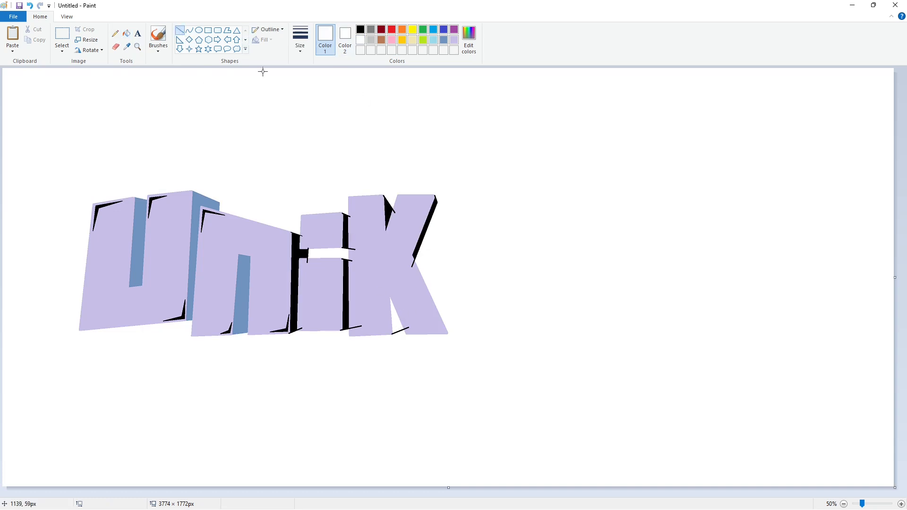
pyautogui.click(126, 33)
pyautogui.click(400, 331)
# Draw a steeper black depth edge across the K's lower notch and fill the enclosed face with black.
pyautogui.click(179, 31)
pyautogui.click(359, 31)
pyautogui.moveTo(392, 333); pyautogui.dragTo(405, 322)
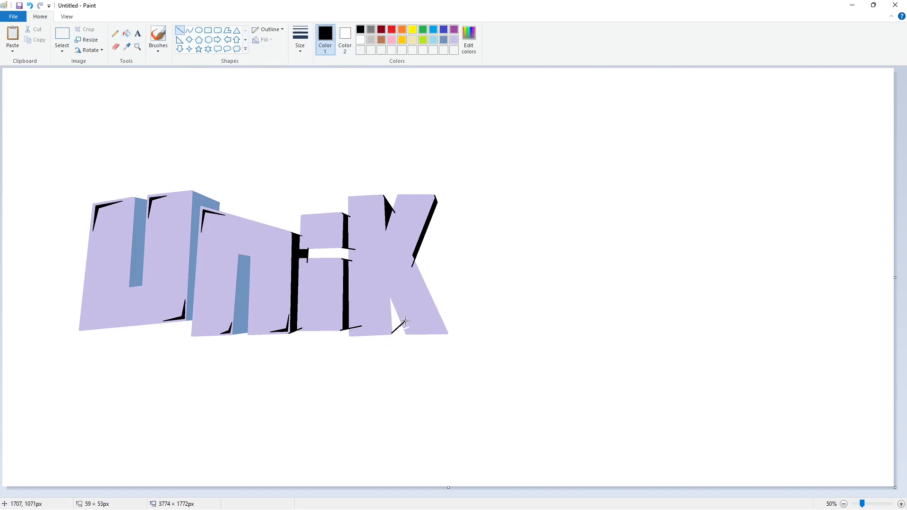
pyautogui.click(126, 33)
pyautogui.click(394, 316)
# Paste the copied four letters and align them over the originals to cover the overlapping depth lines.
pyautogui.click(902, 504)
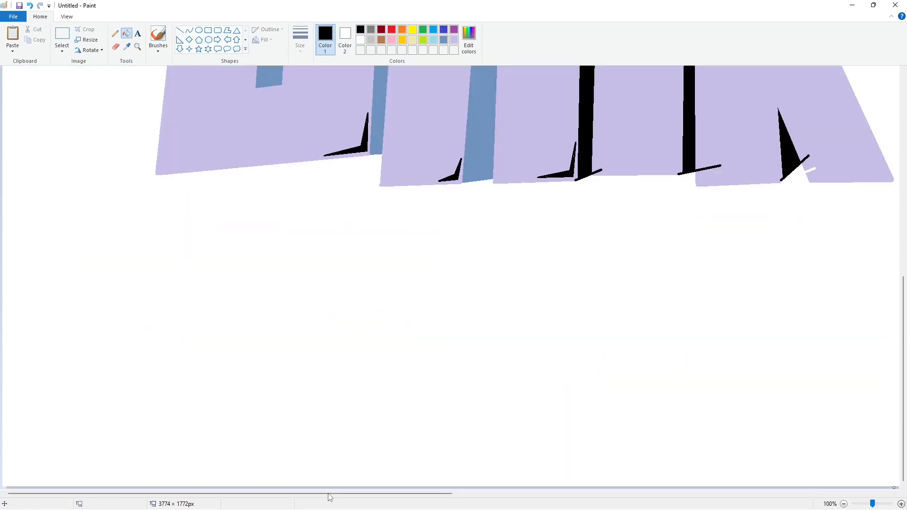
pyautogui.moveTo(330, 493); pyautogui.dragTo(532, 493)
pyautogui.scroll(5, 525, 393)
pyautogui.hotkey('ctrl', 'v')
pyautogui.moveTo(663, 256); pyautogui.dragTo(350, 309)
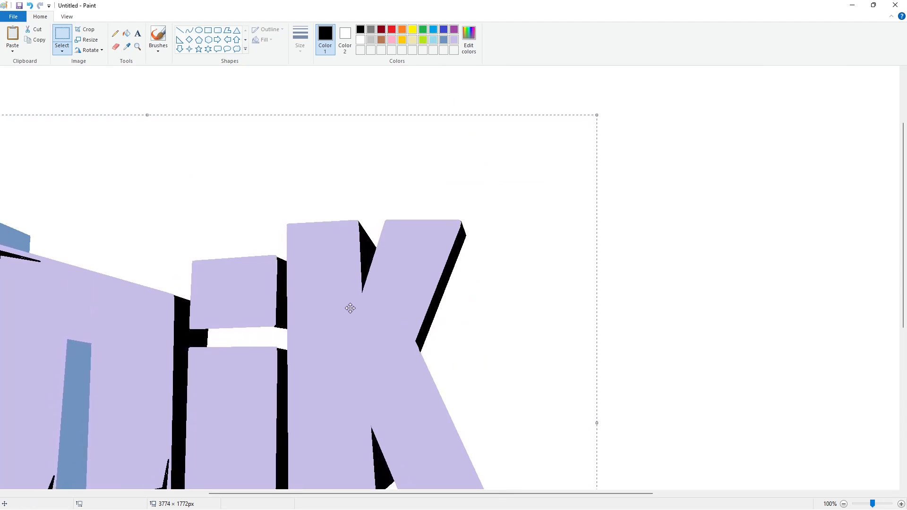
# Outline black L-shaped polygon accents in the upper-left and lower-right corners of the first i's dot.
pyautogui.click(721, 406)
pyautogui.scroll(-5, 721, 406)
pyautogui.scroll(2, 721, 405)
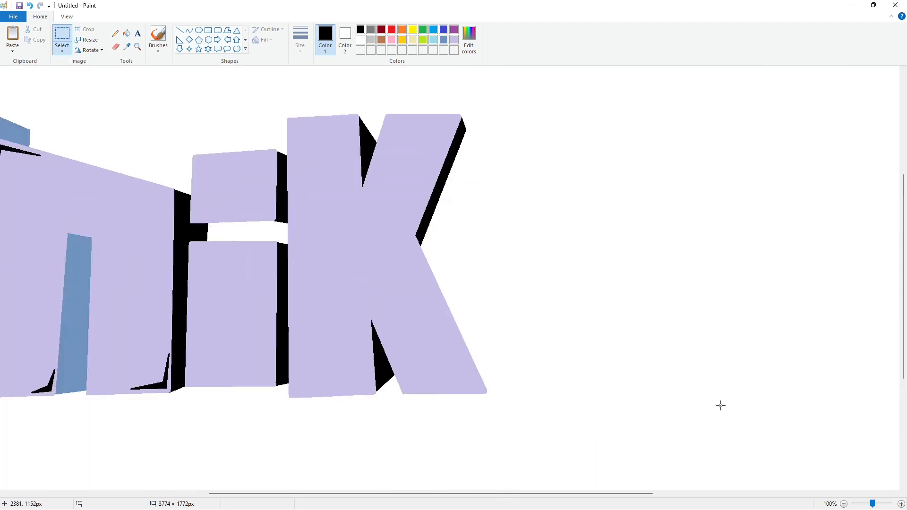
pyautogui.click(843, 503)
pyautogui.click(227, 30)
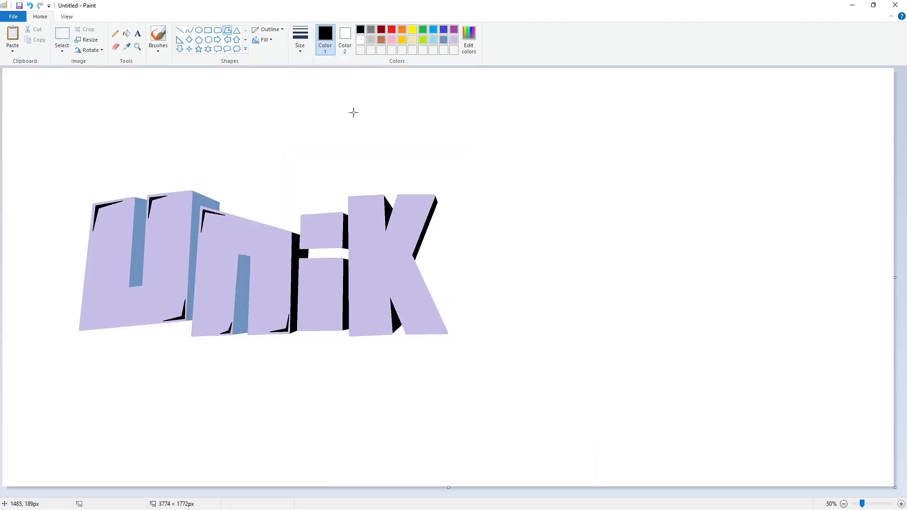
pyautogui.click(901, 504)
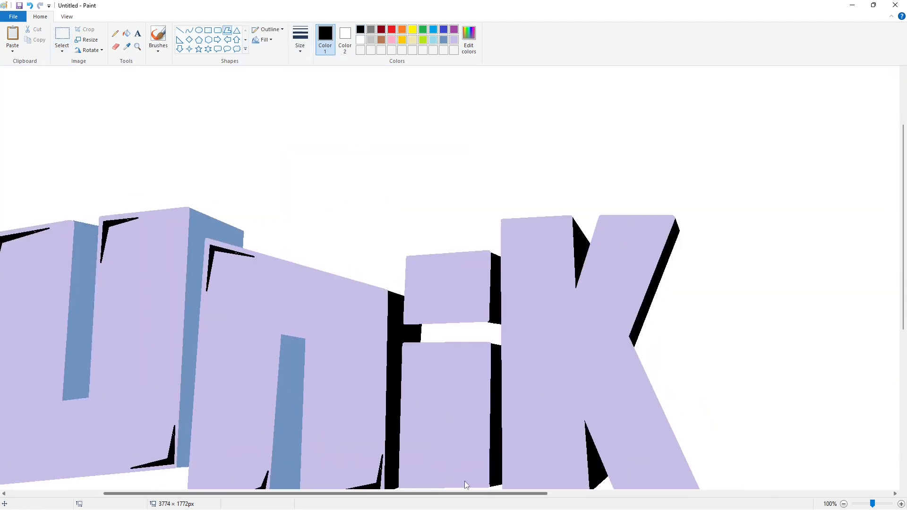
pyautogui.click(414, 262)
pyautogui.click(412, 259)
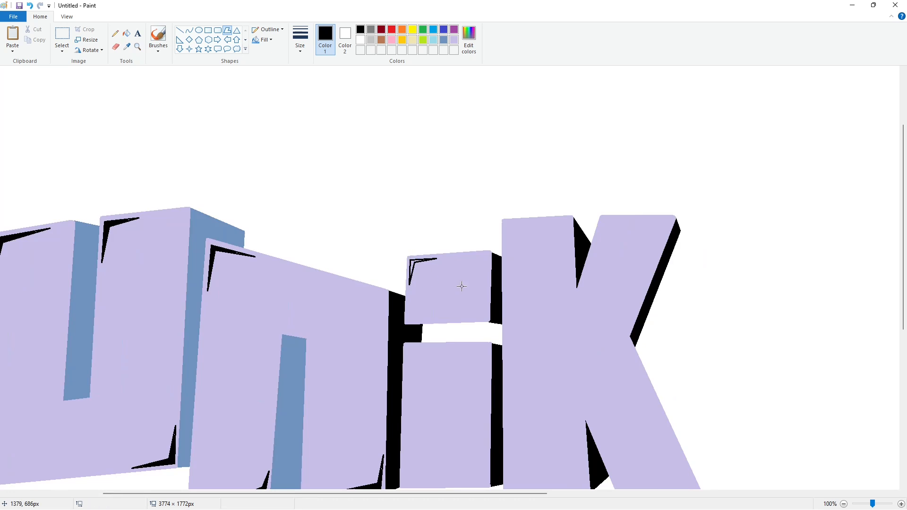
pyautogui.moveTo(486, 319); pyautogui.dragTo(469, 321)
pyautogui.click(485, 319)
# Outline black corner accents at the upper-left and lower-right corners of the first i's stem.
pyautogui.scroll(-3, 496, 300)
pyautogui.moveTo(407, 240); pyautogui.dragTo(406, 260)
pyautogui.click(414, 244)
pyautogui.click(409, 240)
pyautogui.moveTo(487, 379); pyautogui.dragTo(463, 378)
pyautogui.click(485, 370)
pyautogui.click(489, 356)
pyautogui.click(487, 378)
# Outline black corner accents at the tops of the K's stem and arm and the lower-right corners of its stem and leg.
pyautogui.moveTo(504, 116); pyautogui.dragTo(505, 142)
pyautogui.click(507, 121)
pyautogui.click(530, 115)
pyautogui.click(505, 116)
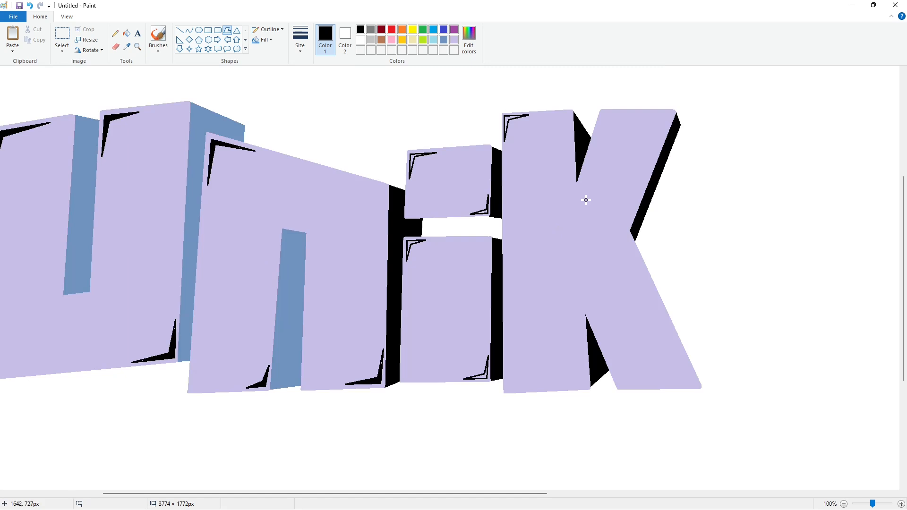
pyautogui.moveTo(598, 119)
pyautogui.mouseDown()
pyautogui.moveTo(595, 132)
pyautogui.moveTo(600, 117)
pyautogui.mouseUp()
pyautogui.doubleClick(621, 112)
pyautogui.moveTo(698, 386); pyautogui.dragTo(679, 386)
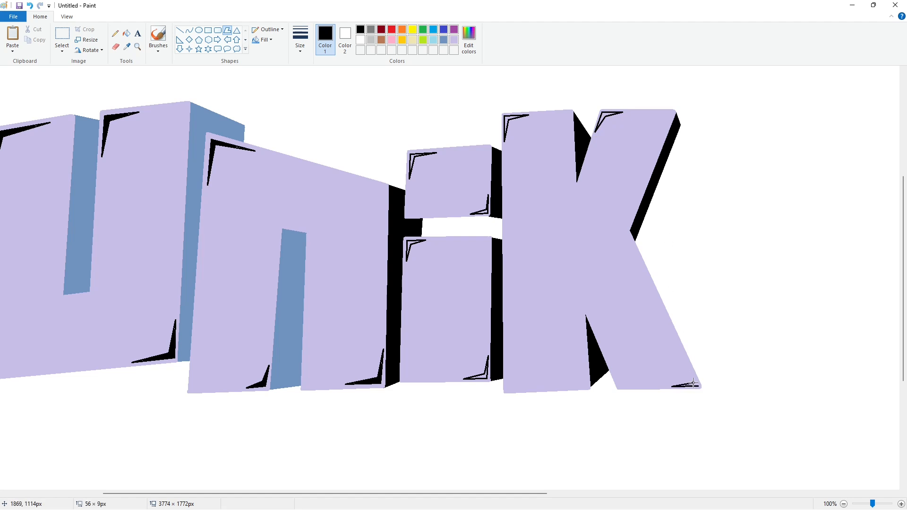
pyautogui.click(700, 386)
pyautogui.click(587, 370)
# Fill the outlined corner accents on the i and K with black.
pyautogui.click(125, 36)
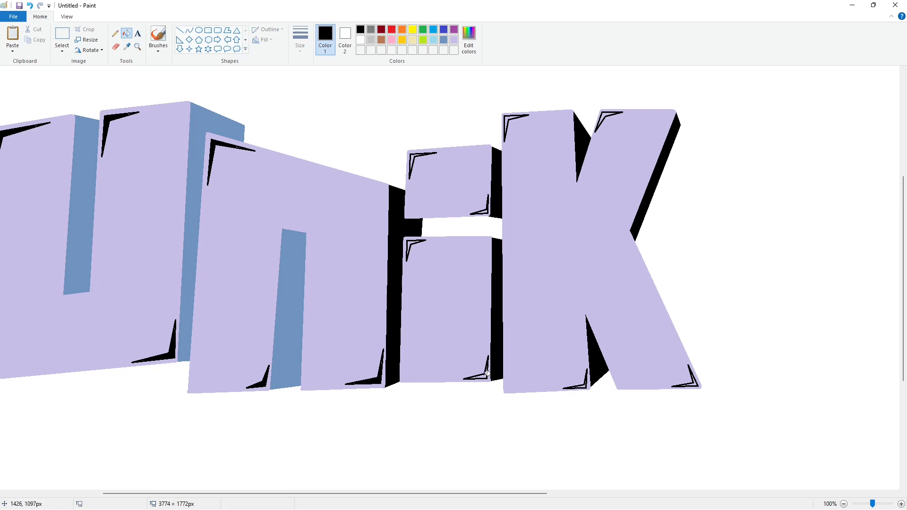
pyautogui.click(488, 212)
pyautogui.click(413, 157)
pyautogui.click(508, 119)
pyautogui.click(604, 115)
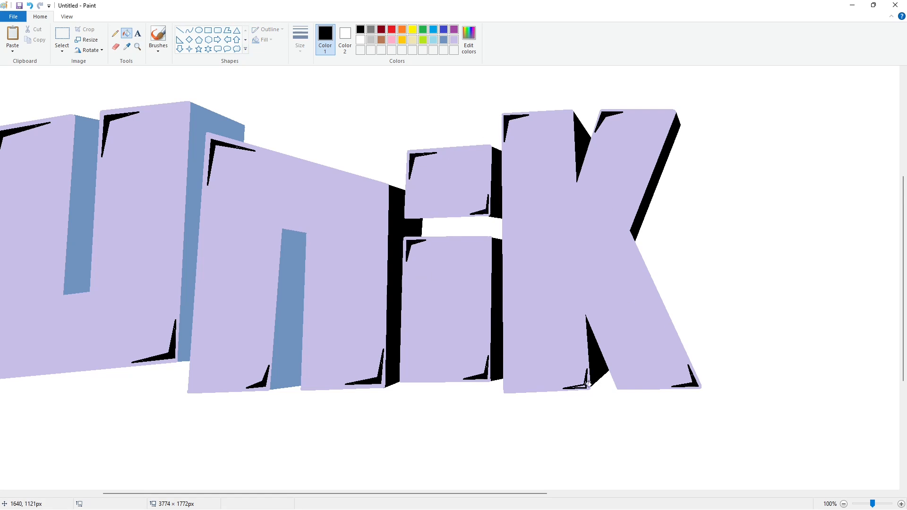
pyautogui.click(115, 34)
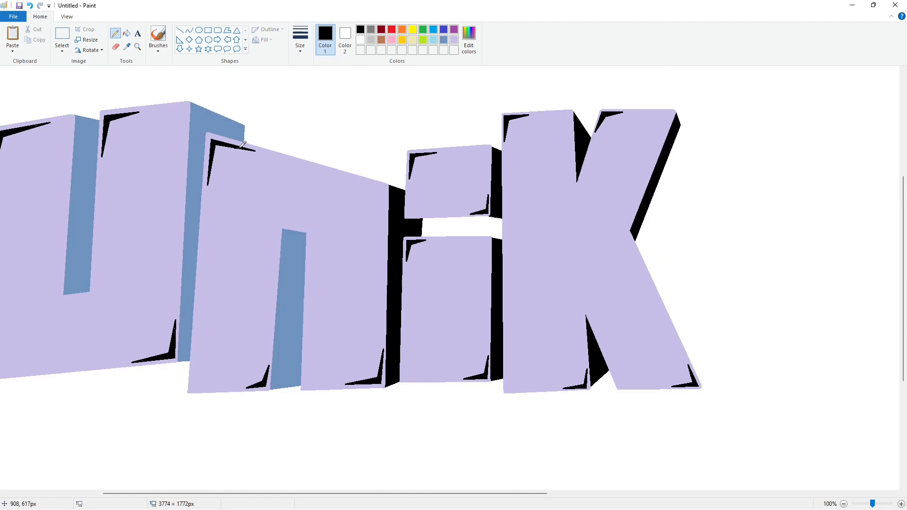
# Recolor the black depth faces of the N, i and K with blue-gray.
pyautogui.click(844, 504)
pyautogui.click(443, 39)
pyautogui.click(126, 33)
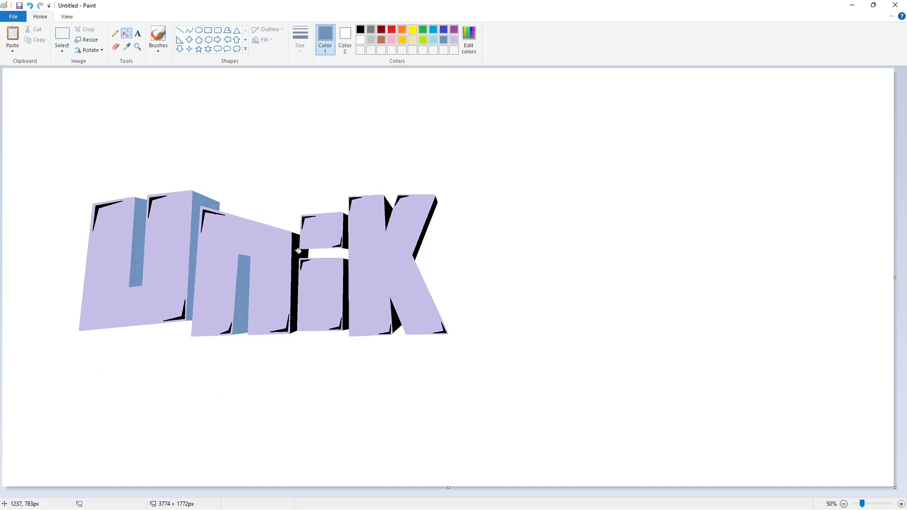
pyautogui.click(297, 284)
pyautogui.click(345, 295)
pyautogui.click(346, 231)
pyautogui.click(390, 210)
pyautogui.click(424, 224)
pyautogui.click(396, 321)
# Draw a black four-sided outline beside the K as the second i's dot and fill it with black.
pyautogui.click(180, 30)
pyautogui.click(361, 30)
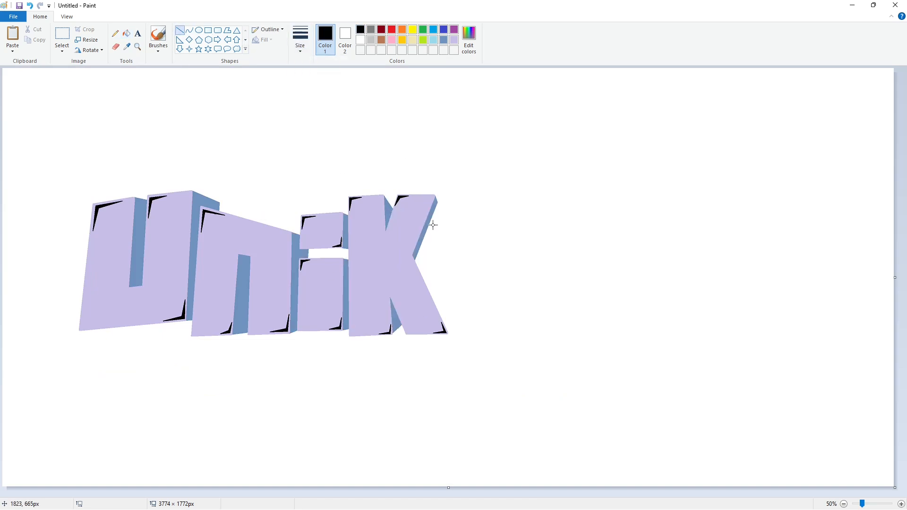
pyautogui.moveTo(433, 241); pyautogui.dragTo(435, 259)
pyautogui.moveTo(435, 225)
pyautogui.mouseDown()
pyautogui.moveTo(475, 225)
pyautogui.moveTo(475, 258)
pyautogui.moveTo(435, 259)
pyautogui.moveTo(435, 270)
pyautogui.moveTo(477, 271)
pyautogui.moveTo(477, 327)
pyautogui.moveTo(451, 328)
pyautogui.mouseUp()
pyautogui.click(126, 33)
pyautogui.click(454, 241)
# Draw the second i's stem with a slanted lower-left edge, fill it, and recolor the dot and stem lavender.
pyautogui.click(179, 31)
pyautogui.moveTo(433, 286); pyautogui.dragTo(451, 328)
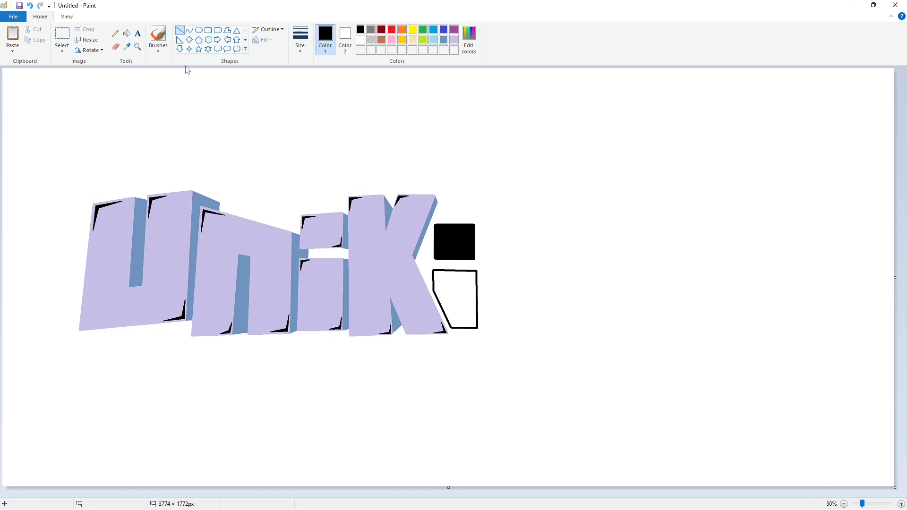
pyautogui.click(126, 33)
pyautogui.click(454, 298)
pyautogui.click(455, 40)
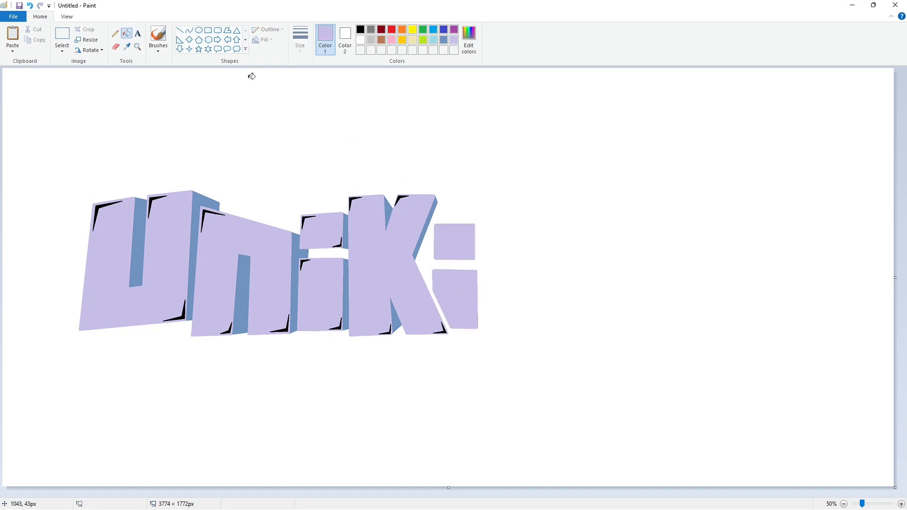
# Outline a block letter t in black straight lines beside the second i.
pyautogui.click(179, 30)
pyautogui.click(361, 29)
pyautogui.moveTo(482, 206); pyautogui.dragTo(486, 337)
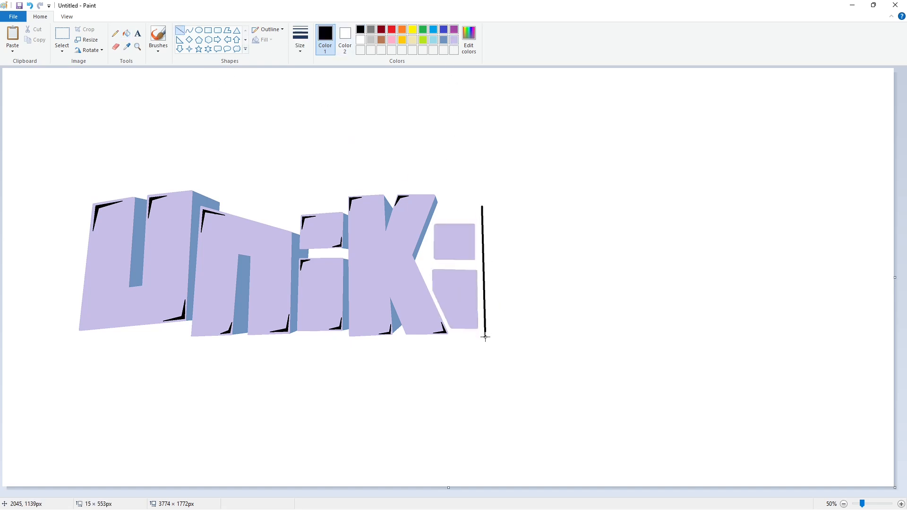
pyautogui.moveTo(520, 203)
pyautogui.mouseDown()
pyautogui.moveTo(521, 243)
pyautogui.moveTo(542, 285)
pyautogui.moveTo(525, 289)
pyautogui.moveTo(556, 292)
pyautogui.moveTo(559, 333)
pyautogui.moveTo(485, 339)
pyautogui.mouseUp()
pyautogui.click(583, 289)
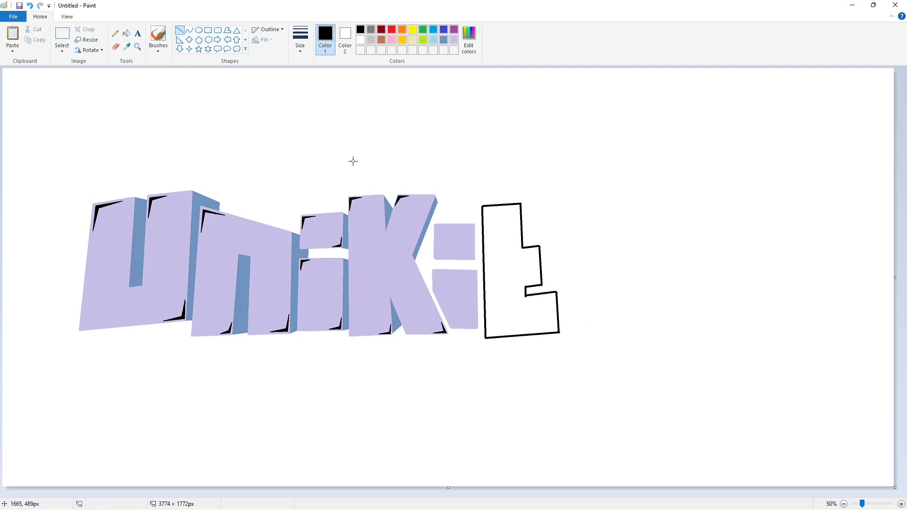
# Fill the first t with black and recolor the whole letter lavender.
pyautogui.click(127, 33)
pyautogui.click(500, 247)
pyautogui.click(454, 40)
pyautogui.click(516, 246)
# Set a thinner black line and copy all the letters drawn so far.
pyautogui.click(180, 31)
pyautogui.click(300, 42)
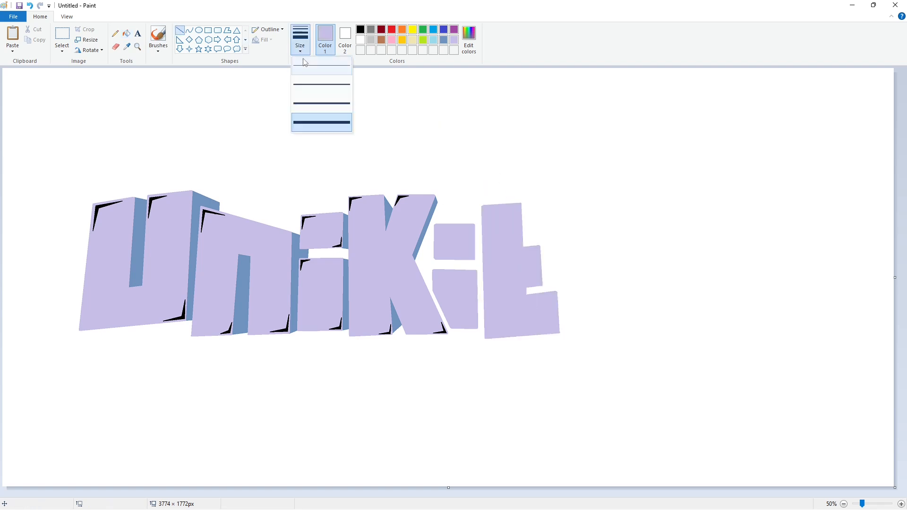
pyautogui.click(324, 103)
pyautogui.click(361, 30)
pyautogui.click(62, 34)
pyautogui.moveTo(28, 103); pyautogui.dragTo(601, 405)
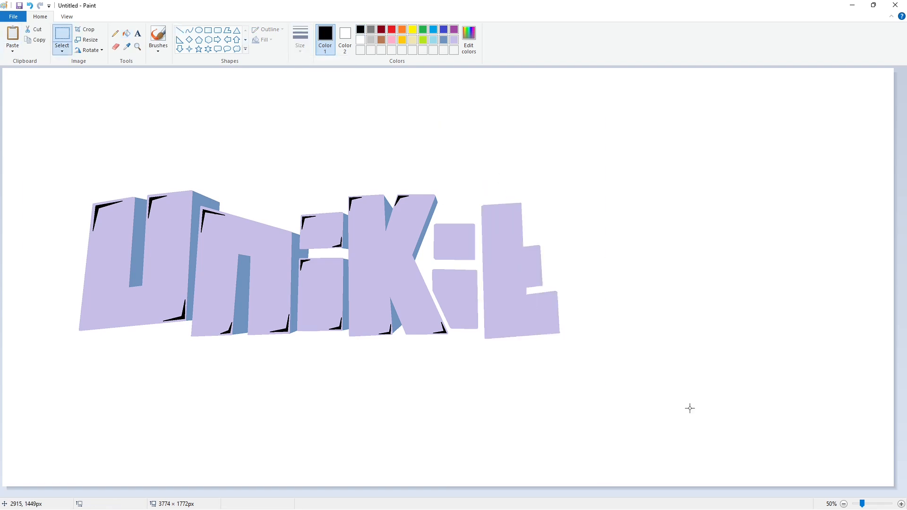
# Draw the depth edges along the left side of the first t and fill the enclosed face with black.
pyautogui.click(181, 31)
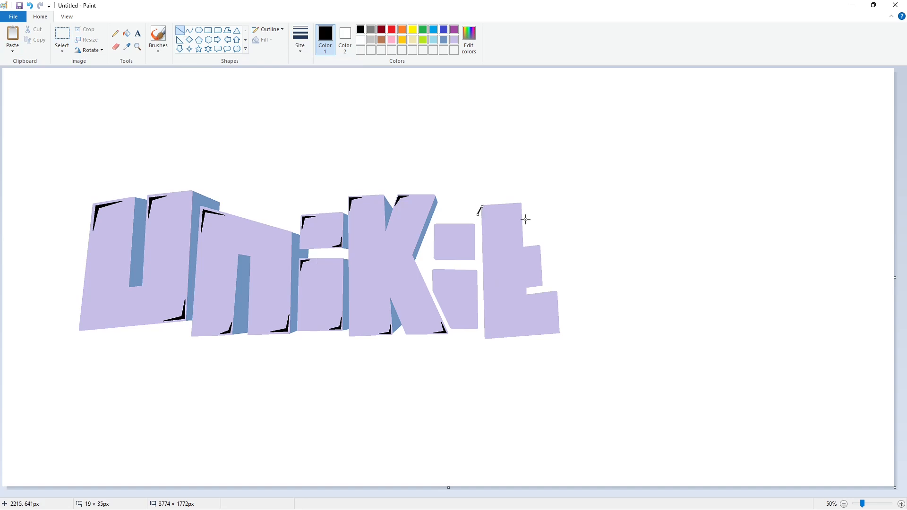
pyautogui.moveTo(477, 214); pyautogui.dragTo(486, 338)
pyautogui.click(498, 323)
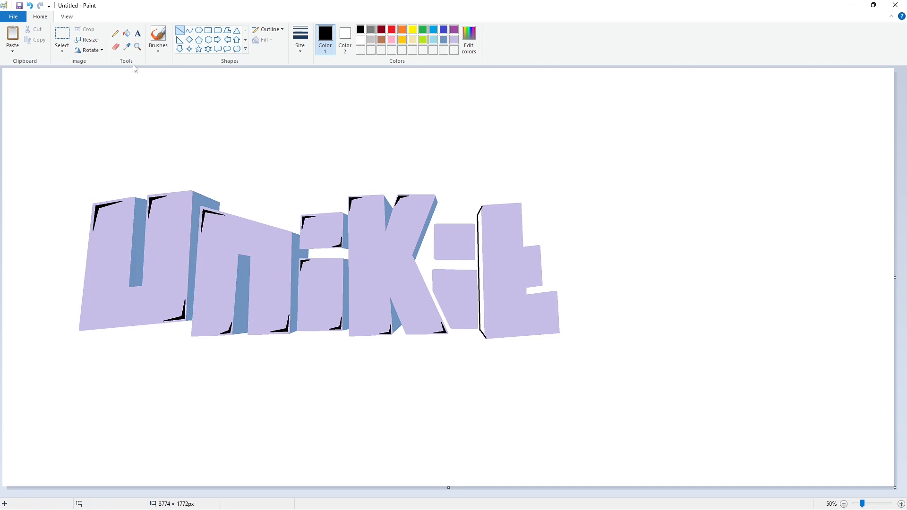
pyautogui.click(126, 33)
pyautogui.click(481, 244)
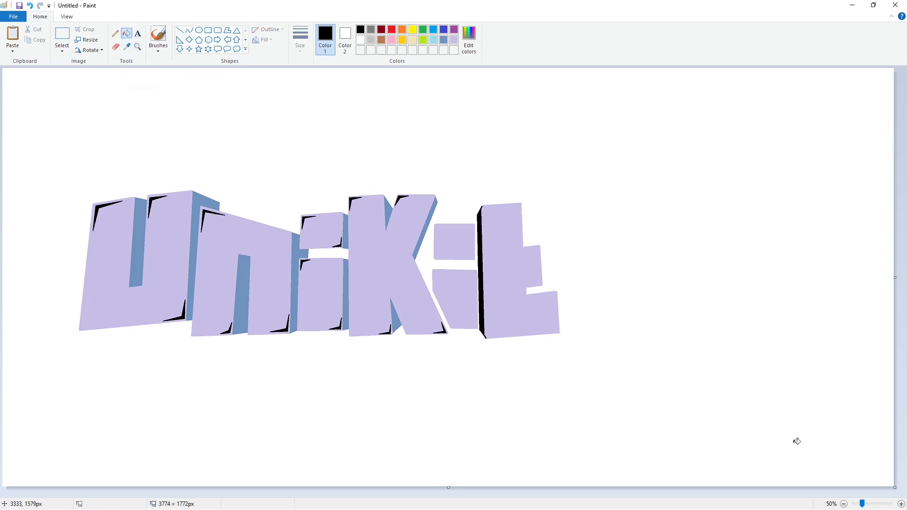
# Paste the copied letters and align them over the originals to cover the overlapping depth lines of the first t.
pyautogui.click(901, 505)
pyautogui.moveTo(401, 495); pyautogui.dragTo(694, 495)
pyautogui.scroll(-2, 620, 412)
pyautogui.hotkey('ctrl', 'v')
pyautogui.moveTo(749, 350); pyautogui.dragTo(402, 317)
pyautogui.click(693, 348)
# Outline black corner accents with the thinnest line at the upper-left and lower-right of the second i's dot.
pyautogui.scroll(-2, 688, 342)
pyautogui.click(227, 30)
pyautogui.click(309, 47)
pyautogui.click(327, 67)
pyautogui.click(308, 171)
pyautogui.click(278, 171)
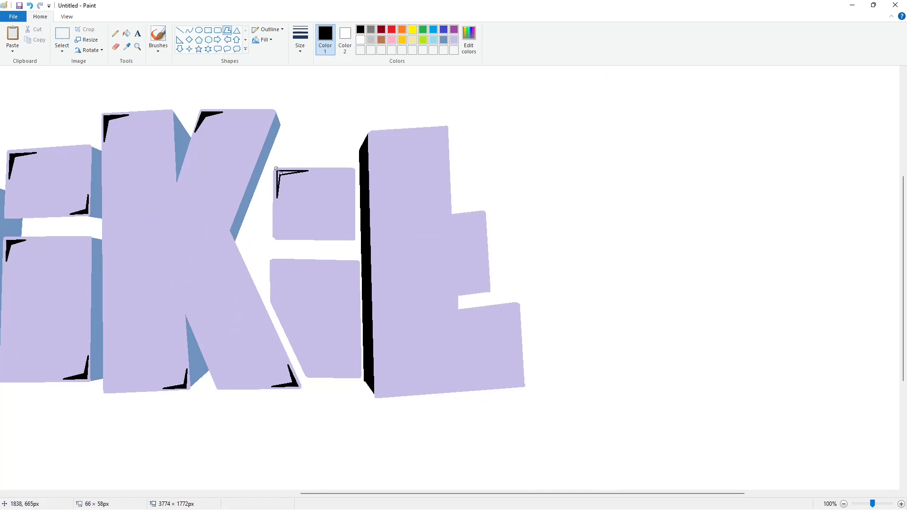
pyautogui.click(352, 232)
# Outline upper-left and lower-right corner accents on the second i's stem and fill all of that letter's accents with black.
pyautogui.click(278, 268)
pyautogui.click(275, 262)
pyautogui.click(326, 317)
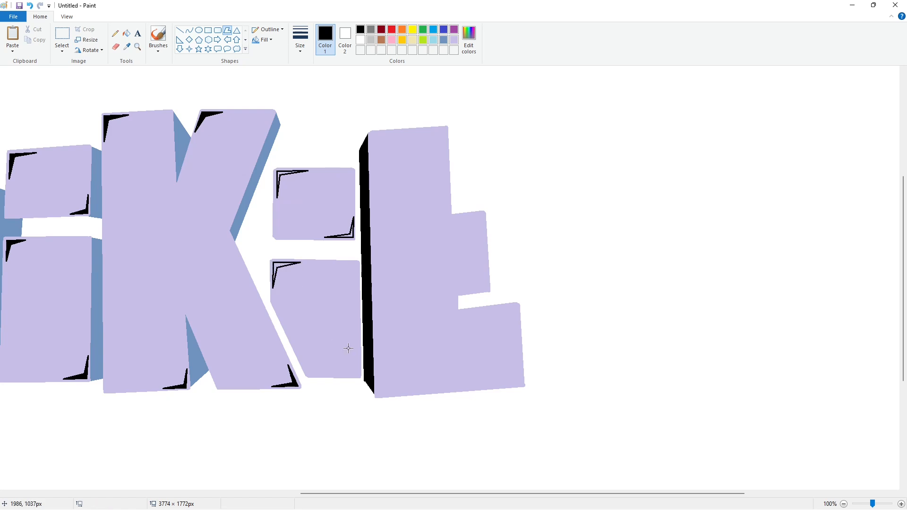
pyautogui.moveTo(357, 375); pyautogui.dragTo(337, 375)
pyautogui.click(359, 355)
pyautogui.click(126, 33)
pyautogui.click(290, 274)
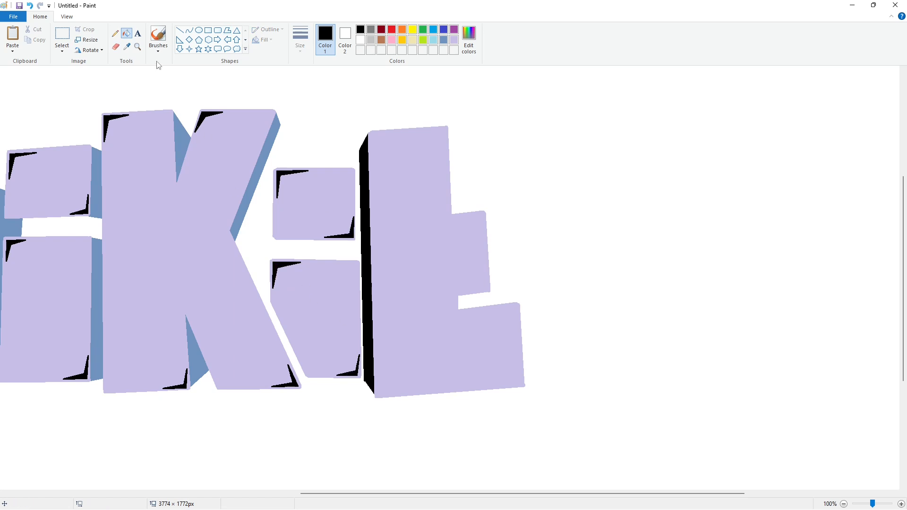
# Draw corner accents in the upper-left and lower-right corners of the first t and fill them with black.
pyautogui.click(227, 31)
pyautogui.moveTo(371, 136); pyautogui.dragTo(372, 191)
pyautogui.click(376, 138)
pyautogui.doubleClick(439, 131)
pyautogui.moveTo(522, 384); pyautogui.dragTo(477, 386)
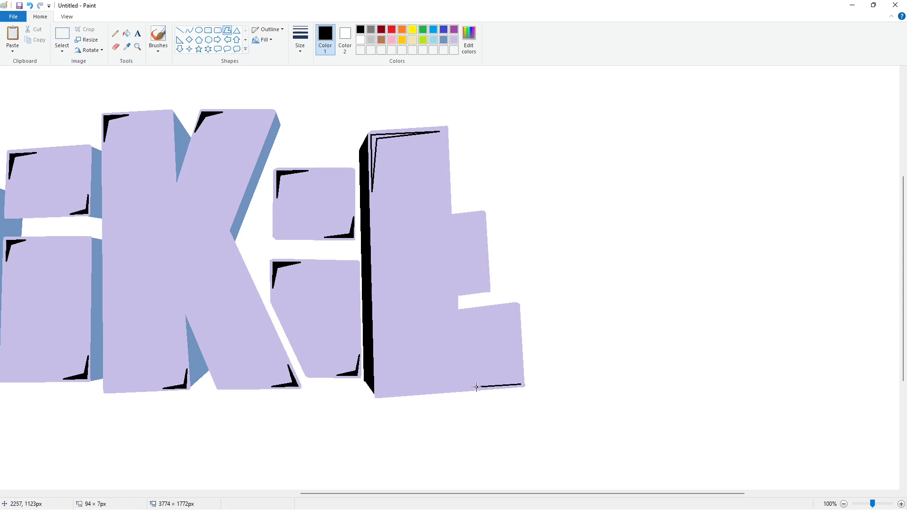
pyautogui.click(517, 382)
pyautogui.doubleClick(521, 358)
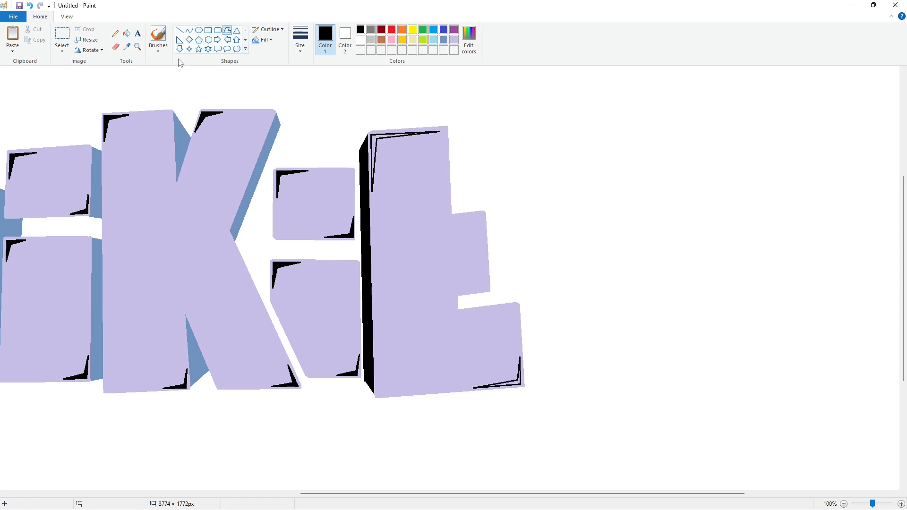
pyautogui.click(126, 33)
pyautogui.click(376, 137)
pyautogui.click(519, 382)
# Outline a second block letter t in black, raised slightly and interlocking with the first t's base.
pyautogui.click(844, 505)
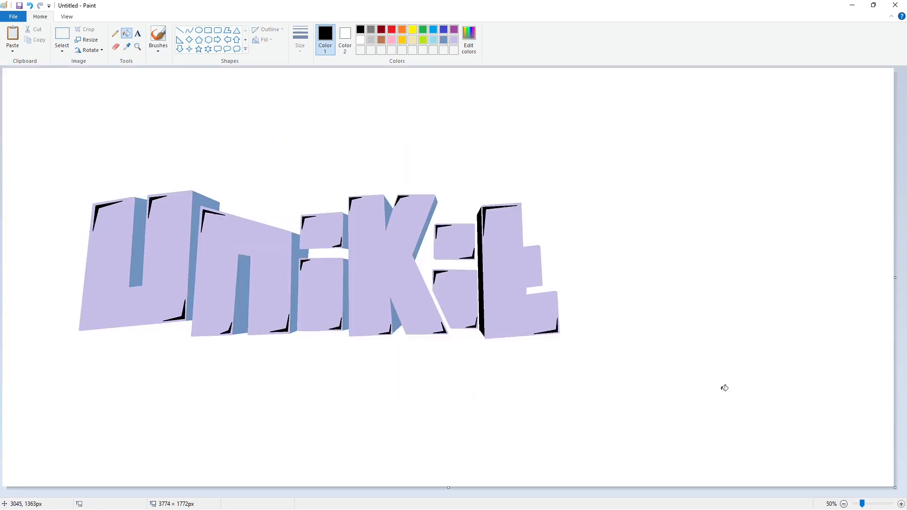
pyautogui.click(179, 30)
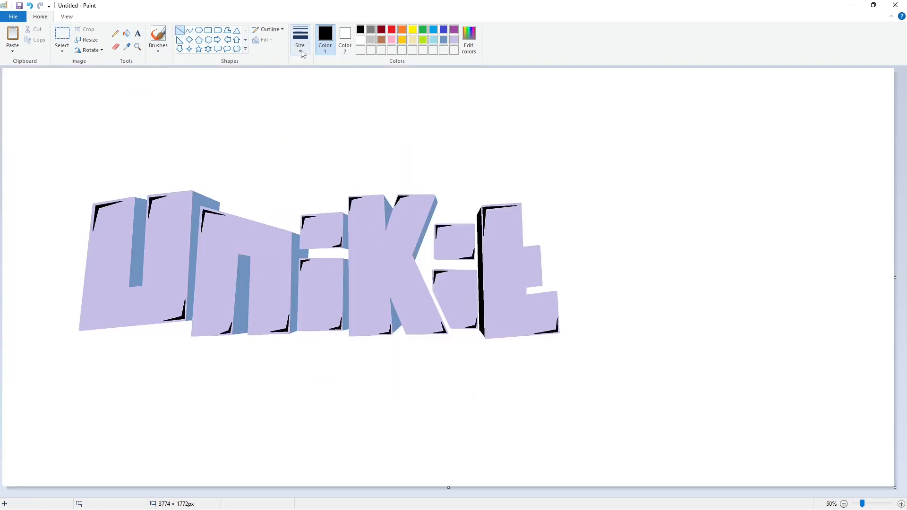
pyautogui.moveTo(545, 197)
pyautogui.mouseDown()
pyautogui.moveTo(549, 287)
pyautogui.moveTo(560, 287)
pyautogui.moveTo(563, 324)
pyautogui.mouseUp()
pyautogui.moveTo(546, 197)
pyautogui.mouseDown()
pyautogui.moveTo(584, 195)
pyautogui.moveTo(585, 242)
pyautogui.moveTo(600, 241)
pyautogui.moveTo(604, 276)
pyautogui.moveTo(586, 277)
pyautogui.moveTo(587, 286)
pyautogui.mouseUp()
pyautogui.moveTo(587, 286); pyautogui.dragTo(621, 284)
pyautogui.moveTo(621, 320); pyautogui.dragTo(562, 324)
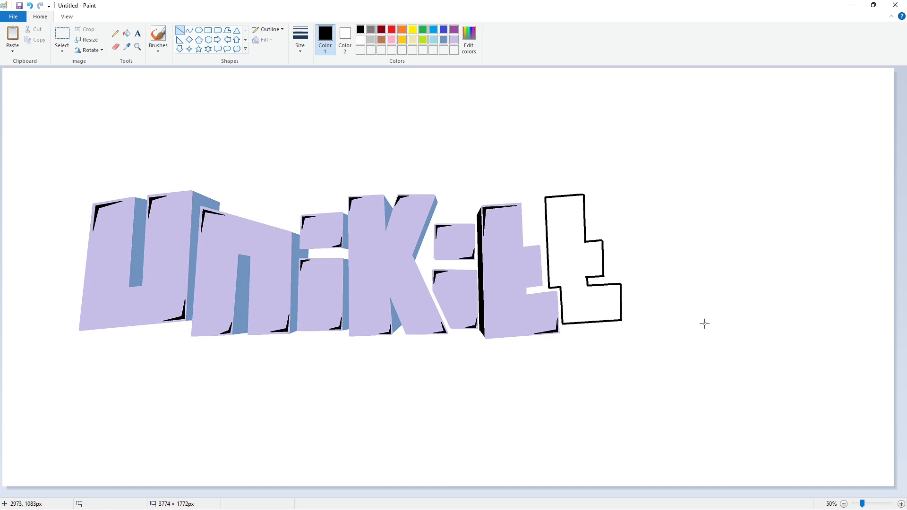
# Fill the second t with black and recolor the whole letter lavender.
pyautogui.click(126, 33)
pyautogui.click(567, 237)
pyautogui.click(454, 39)
pyautogui.click(555, 223)
# Outline a block letter y in black straight lines beside the second t.
pyautogui.click(180, 30)
pyautogui.click(360, 29)
pyautogui.moveTo(631, 207)
pyautogui.mouseDown()
pyautogui.moveTo(629, 276)
pyautogui.moveTo(681, 282)
pyautogui.mouseUp()
pyautogui.moveTo(631, 207); pyautogui.dragTo(667, 210)
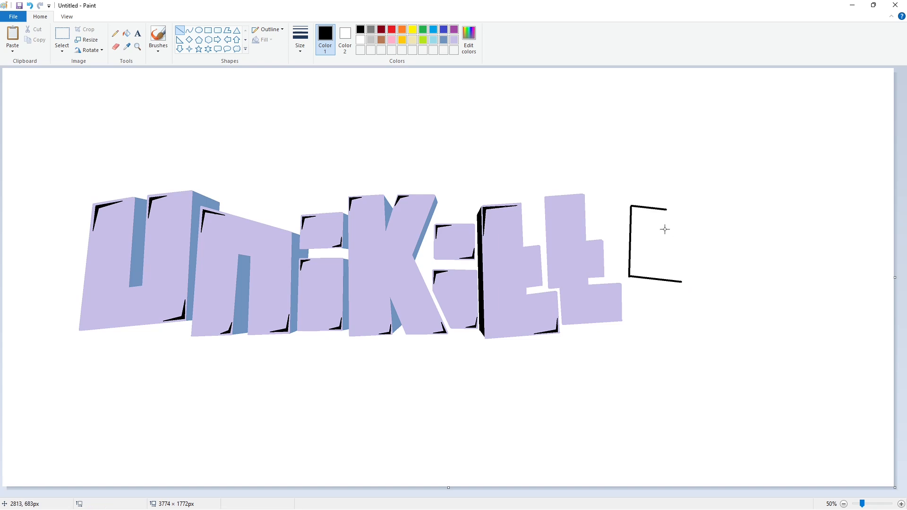
pyautogui.moveTo(682, 210)
pyautogui.mouseDown()
pyautogui.moveTo(681, 247)
pyautogui.moveTo(721, 215)
pyautogui.moveTo(721, 341)
pyautogui.moveTo(627, 333)
pyautogui.mouseUp()
pyautogui.moveTo(681, 282)
pyautogui.mouseDown()
pyautogui.moveTo(681, 298)
pyautogui.moveTo(631, 291)
pyautogui.moveTo(627, 333)
pyautogui.mouseUp()
# Fill the y with black and recolor the whole letter lavender.
pyautogui.click(126, 33)
pyautogui.click(678, 263)
pyautogui.click(454, 40)
pyautogui.click(679, 263)
# Set a thinner black line and copy the complete set of letters including the second t and y.
pyautogui.click(180, 30)
pyautogui.click(300, 40)
pyautogui.click(320, 86)
pyautogui.click(360, 30)
pyautogui.click(62, 34)
pyautogui.moveTo(40, 144); pyautogui.dragTo(810, 405)
pyautogui.click(842, 410)
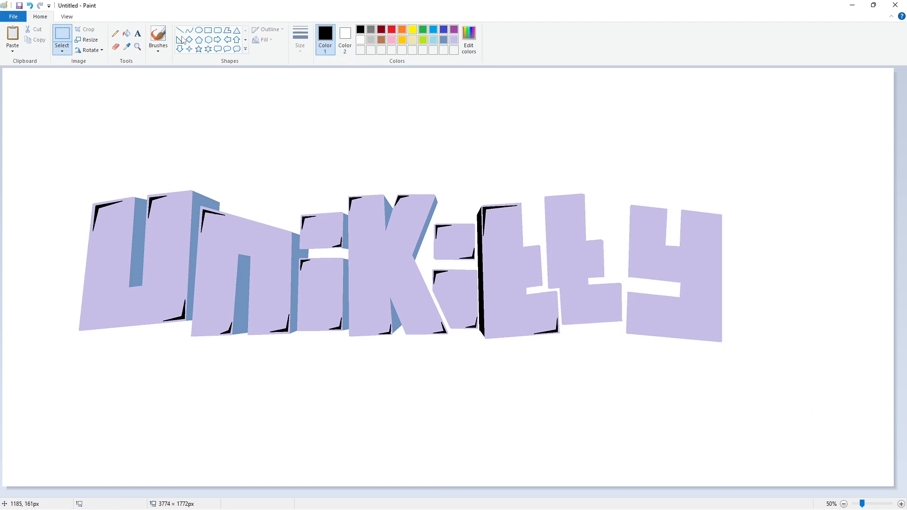
# Draw the black depth edges along the left side of the second t with a medium line thickness.
pyautogui.click(180, 30)
pyautogui.click(300, 41)
pyautogui.click(326, 98)
pyautogui.moveTo(534, 207)
pyautogui.mouseDown()
pyautogui.moveTo(538, 297)
pyautogui.moveTo(559, 323)
pyautogui.mouseUp()
pyautogui.click(600, 299)
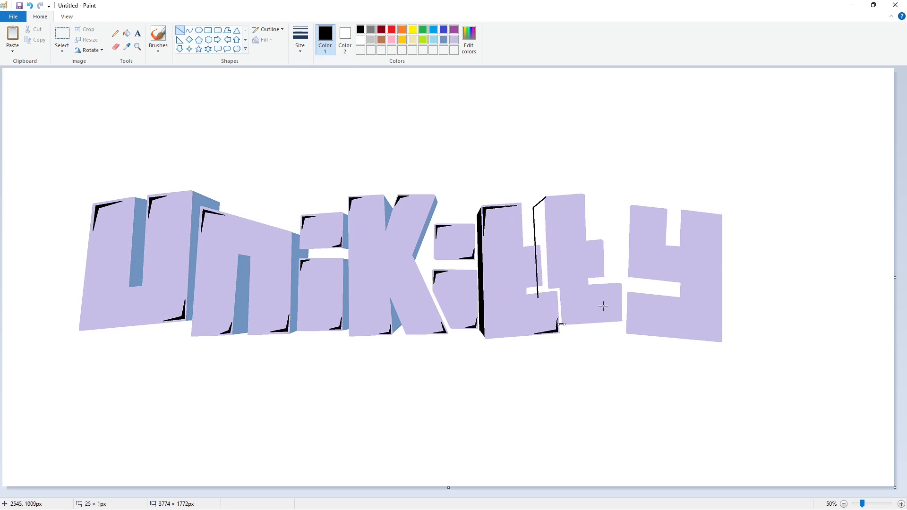
# Draw the black depth edges for the y's left side, tail and upper and lower notches.
pyautogui.moveTo(631, 206)
pyautogui.mouseDown()
pyautogui.moveTo(610, 215)
pyautogui.moveTo(611, 275)
pyautogui.moveTo(649, 281)
pyautogui.moveTo(656, 299)
pyautogui.moveTo(618, 289)
pyautogui.mouseUp()
pyautogui.click(626, 323)
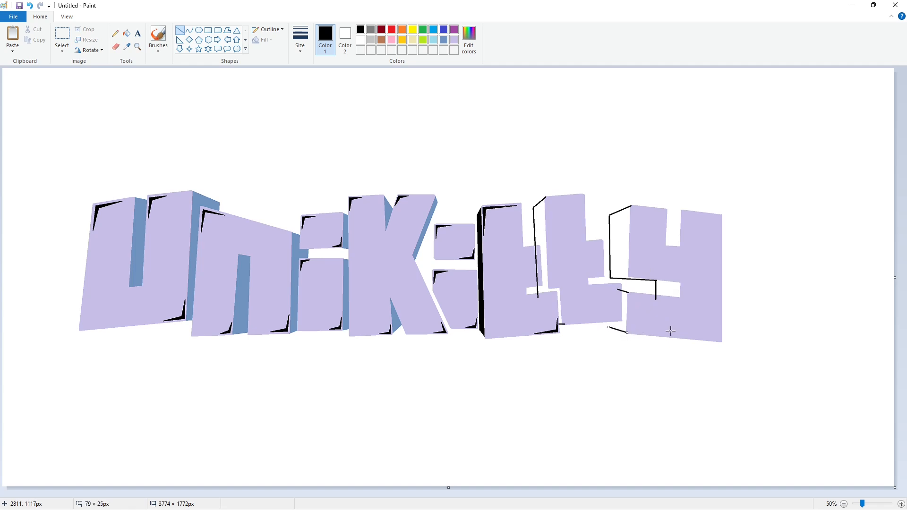
pyautogui.moveTo(665, 217); pyautogui.dragTo(664, 217)
pyautogui.click(691, 230)
# Fill the enclosed depth faces of the y and the second t with black.
pyautogui.click(129, 36)
pyautogui.click(619, 246)
pyautogui.click(674, 232)
pyautogui.click(669, 289)
pyautogui.click(616, 314)
pyautogui.click(537, 246)
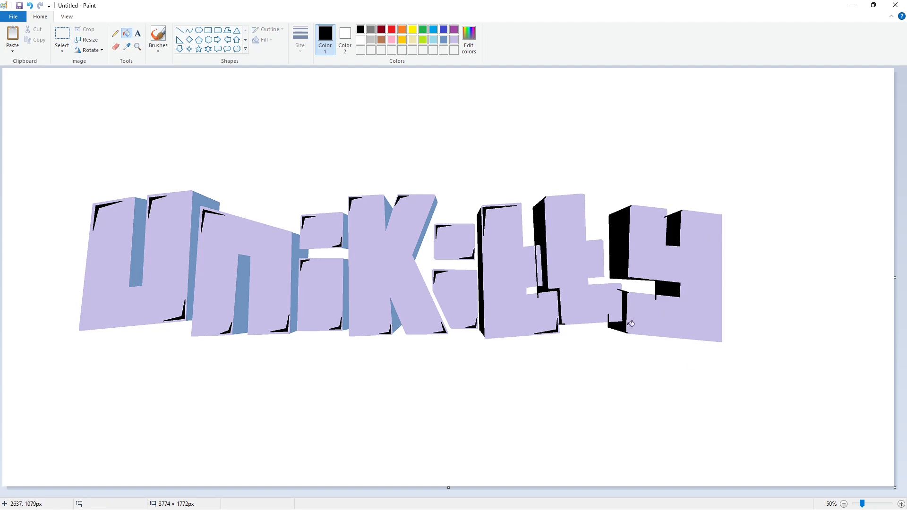
# Paste the copied letters and align them over the originals to cover the overlapping depth lines of the second t and y.
pyautogui.click(873, 503)
pyautogui.hotkey('ctrl', 'a')
pyautogui.moveTo(485, 471); pyautogui.dragTo(548, 334)
pyautogui.press('Down')
pyautogui.press('Down')
pyautogui.press('Down')
pyautogui.press('Down')
pyautogui.press('Down')
pyautogui.press('Down')
pyautogui.press('Down')
pyautogui.press('Down')
pyautogui.press('Down')
pyautogui.press('Down')
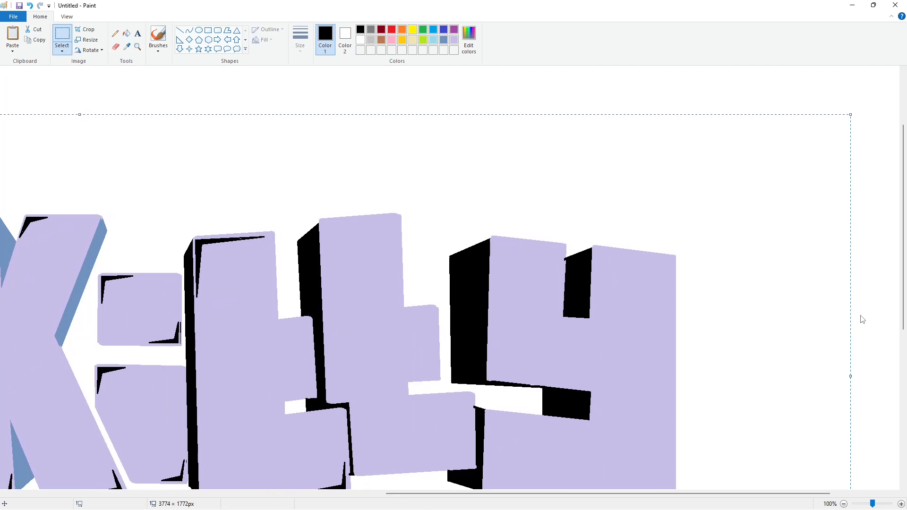
# Nudge the pasted letters slightly right to align them over the original letter faces.
pyautogui.press('Right')
pyautogui.press('Right')
pyautogui.press('Right')
pyautogui.press('Right')
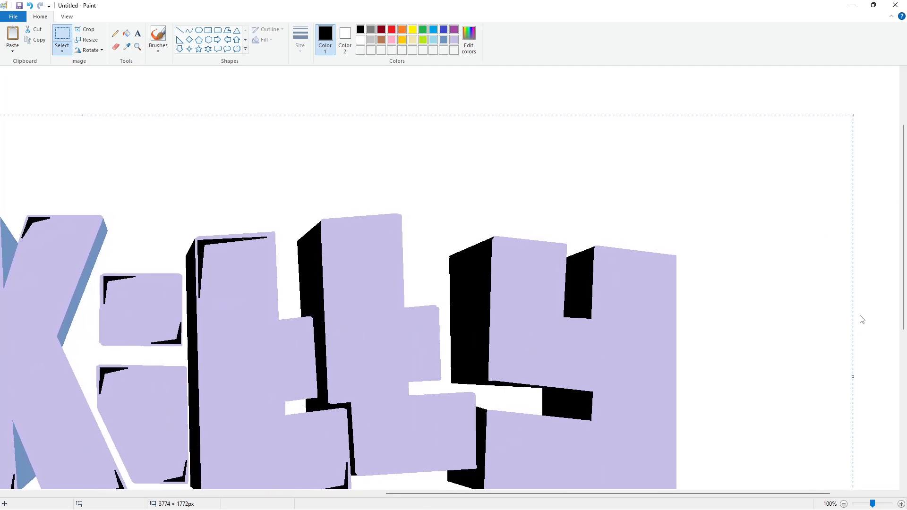
pyautogui.scroll(-3, 768, 415)
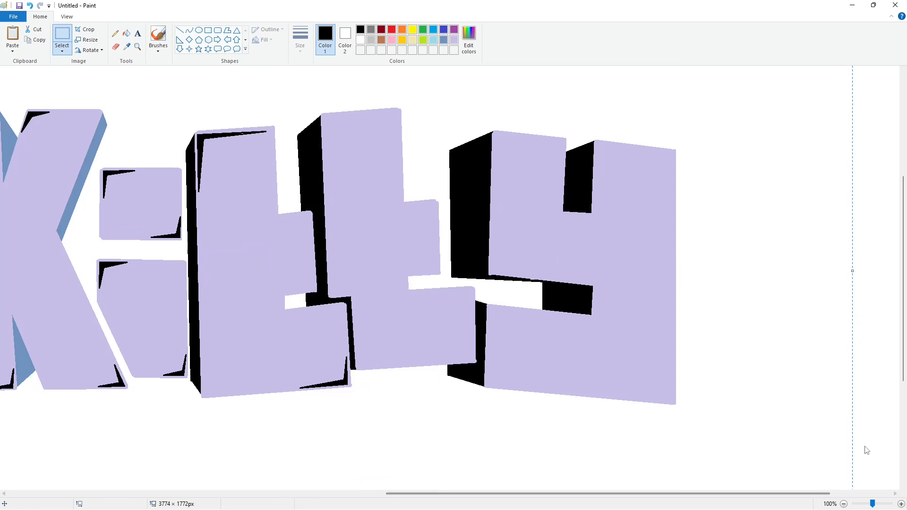
# Recolor the black depth faces of both t's and the y with blue-gray fill.
pyautogui.click(844, 503)
pyautogui.click(444, 40)
pyautogui.click(126, 33)
pyautogui.click(481, 274)
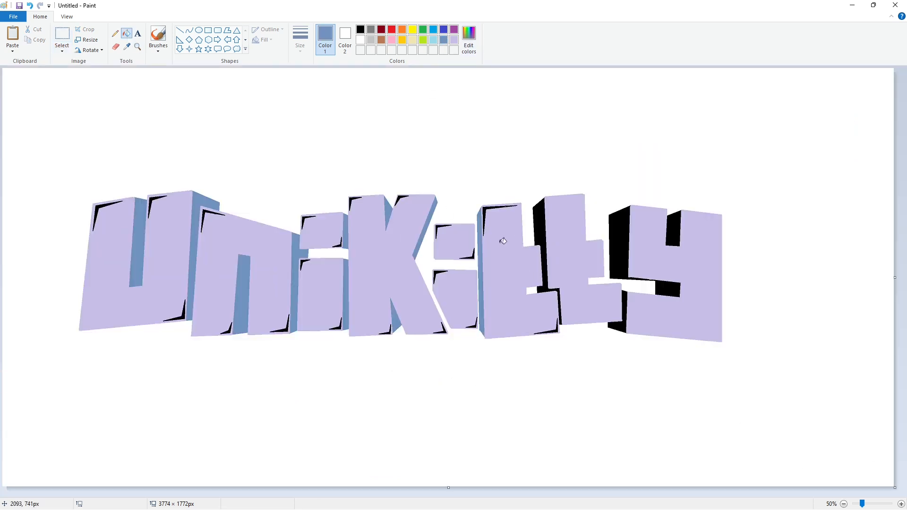
pyautogui.click(539, 246)
pyautogui.click(619, 246)
pyautogui.click(673, 229)
pyautogui.click(667, 289)
pyautogui.click(628, 325)
# Outline a black pointed corner accent at the upper-left corner of the second t with the Polygon tool.
pyautogui.click(901, 504)
pyautogui.moveTo(398, 494); pyautogui.dragTo(756, 484)
pyautogui.scroll(-6, 737, 425)
pyautogui.click(227, 30)
pyautogui.click(300, 40)
pyautogui.click(320, 88)
pyautogui.click(360, 30)
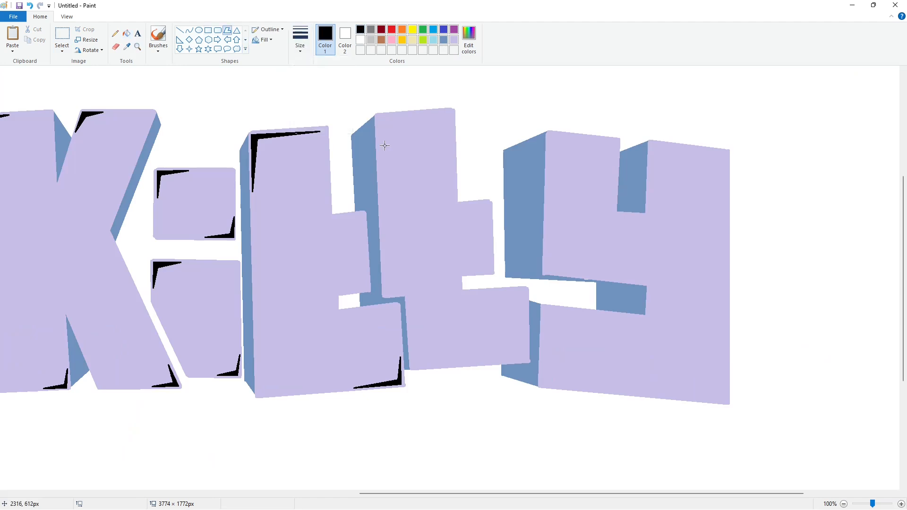
pyautogui.moveTo(378, 120); pyautogui.dragTo(380, 166)
pyautogui.click(439, 112)
pyautogui.click(383, 120)
pyautogui.click(380, 165)
# Outline a black pointed accent at the lower-right corner of the second t.
pyautogui.moveTo(526, 361); pyautogui.dragTo(493, 362)
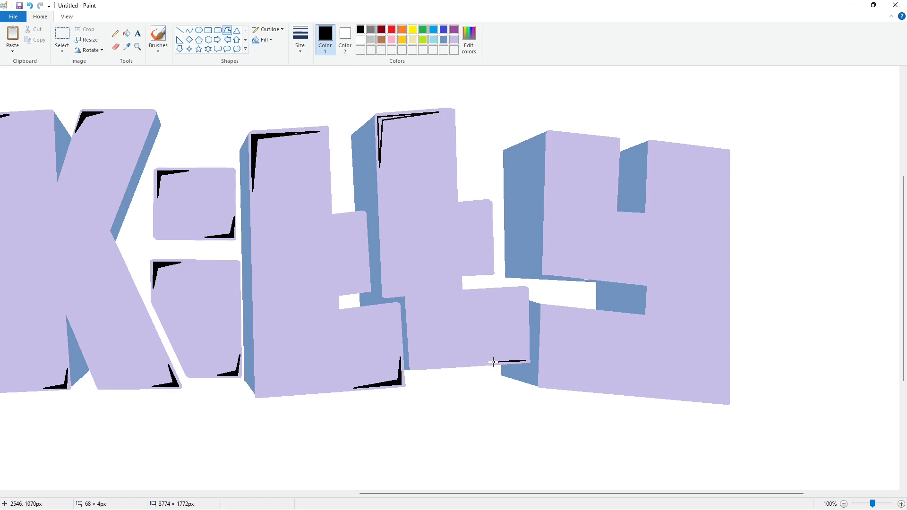
pyautogui.click(523, 357)
pyautogui.click(527, 338)
pyautogui.click(526, 361)
# Outline black pointed accents at the upper-left corners of both upper arms of the y.
pyautogui.click(443, 39)
pyautogui.click(179, 30)
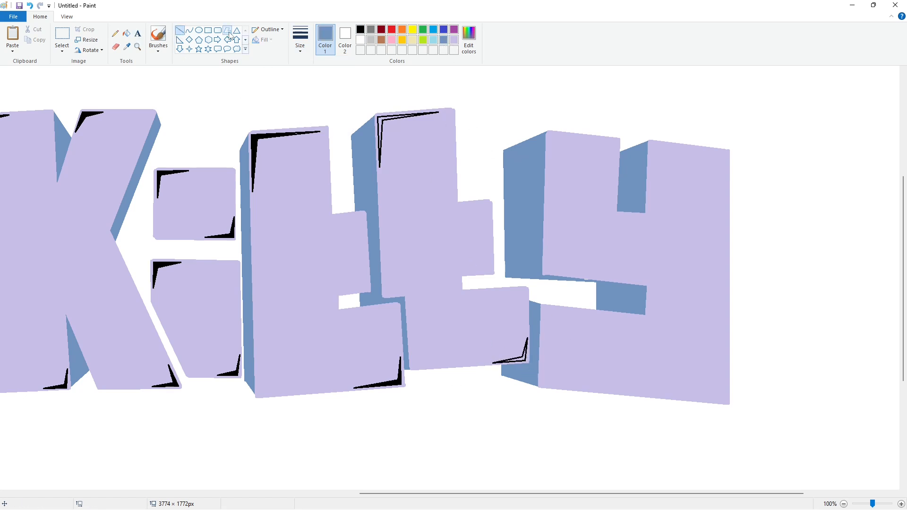
pyautogui.click(227, 31)
pyautogui.click(360, 30)
pyautogui.click(554, 137)
pyautogui.click(549, 133)
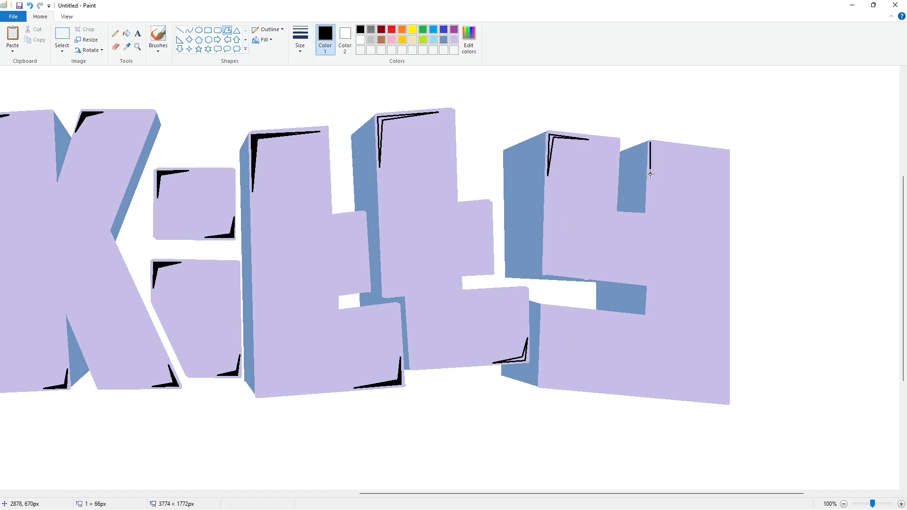
pyautogui.click(655, 148)
pyautogui.click(651, 141)
# Outline black accents at the upper-left corner of the y's tail and at the y's lower-right corner.
pyautogui.moveTo(544, 335)
pyautogui.mouseDown()
pyautogui.moveTo(555, 329)
pyautogui.moveTo(546, 316)
pyautogui.moveTo(543, 332)
pyautogui.mouseUp()
pyautogui.click(546, 312)
pyautogui.click(577, 311)
pyautogui.click(545, 309)
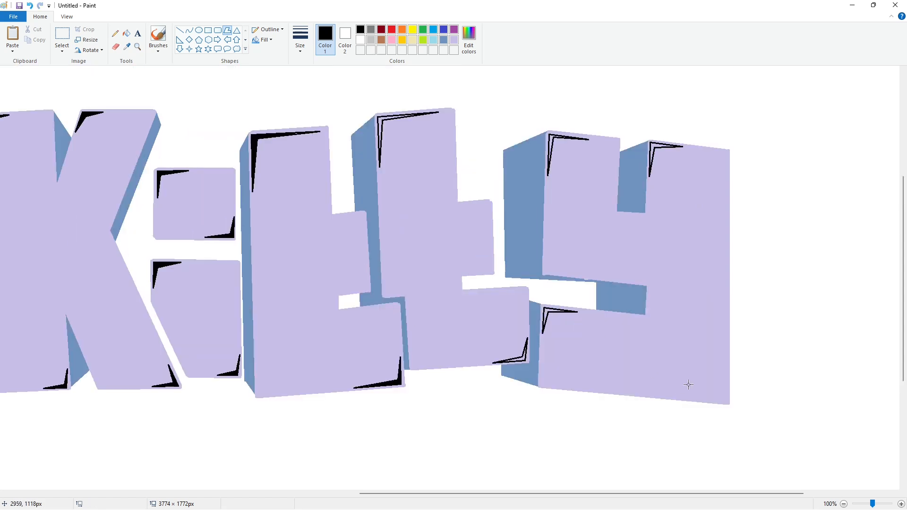
pyautogui.moveTo(702, 397); pyautogui.dragTo(683, 398)
pyautogui.click(722, 395)
pyautogui.click(727, 362)
pyautogui.click(727, 401)
# Fill the outlined corner accents of the second t and the y with black.
pyautogui.click(130, 34)
pyautogui.click(382, 118)
pyautogui.click(549, 140)
pyautogui.click(545, 313)
pyautogui.click(725, 394)
pyautogui.click(657, 144)
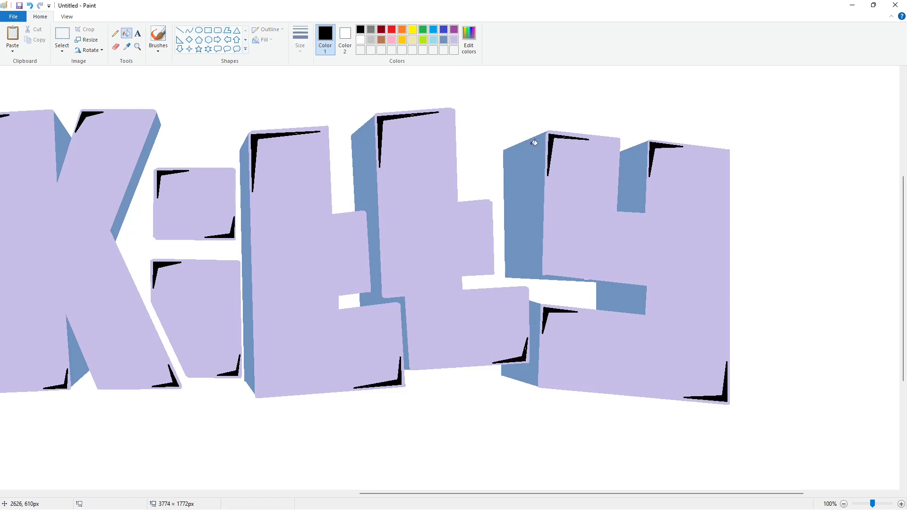
# Fill the lavender faces of both t's and the y with dark red to set off the accents.
pyautogui.click(382, 29)
pyautogui.click(293, 260)
pyautogui.click(425, 165)
pyautogui.click(615, 213)
# Recolor the corner accents of the t's and the y with white fill.
pyautogui.click(360, 39)
pyautogui.click(257, 137)
pyautogui.click(384, 121)
pyautogui.click(553, 140)
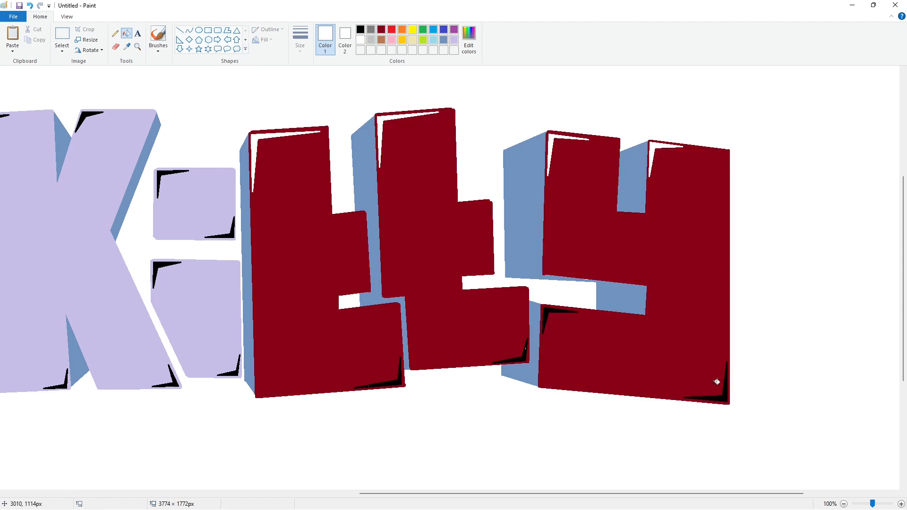
pyautogui.click(724, 388)
pyautogui.click(525, 354)
# Fill all corner accents of both t's and the y with lavender.
pyautogui.click(454, 40)
pyautogui.click(255, 139)
pyautogui.click(384, 121)
pyautogui.click(396, 383)
pyautogui.click(524, 354)
pyautogui.click(544, 314)
pyautogui.click(723, 392)
pyautogui.click(658, 144)
pyautogui.click(554, 138)
# Refill all corner accents of both t's and the y with black.
pyautogui.click(361, 30)
pyautogui.click(255, 139)
pyautogui.click(384, 121)
pyautogui.click(553, 139)
pyautogui.click(658, 144)
pyautogui.click(721, 396)
pyautogui.click(548, 315)
pyautogui.click(525, 355)
pyautogui.click(395, 383)
pyautogui.hotkey('ctrl', 'z')
pyautogui.click(400, 379)
# Refill the dark red faces of both t's and the y with lavender.
pyautogui.click(454, 39)
pyautogui.click(302, 237)
pyautogui.click(421, 236)
pyautogui.click(591, 236)
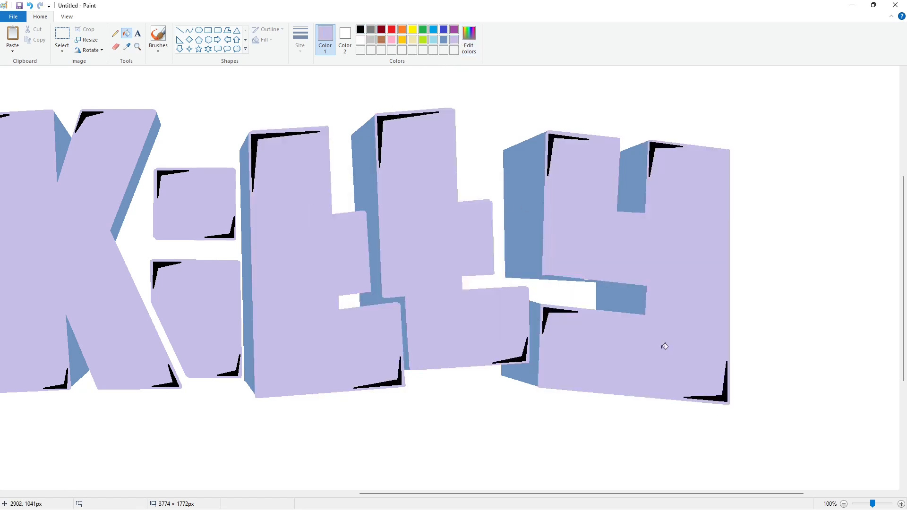
# Draw a slanted exclamation mark after the y as two black straight-line outlines, a tall bar above a small block.
pyautogui.scroll(-1, 722, 375)
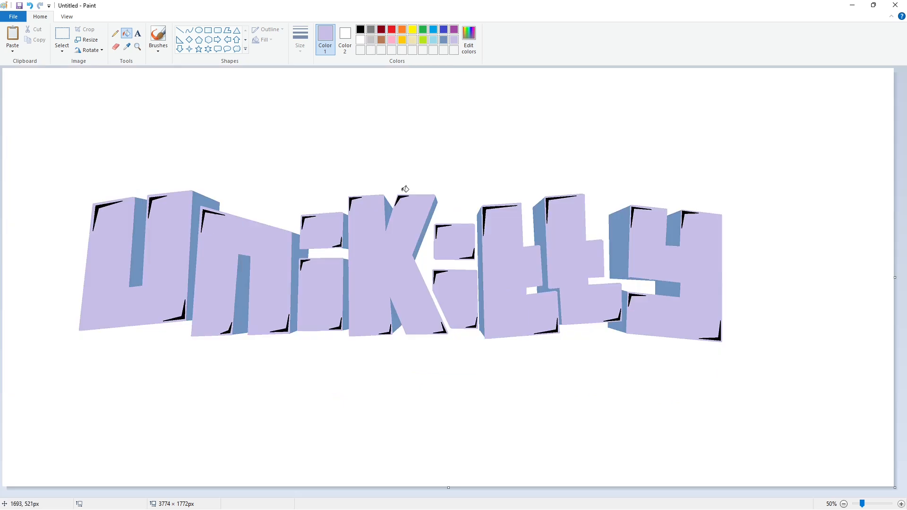
pyautogui.click(180, 30)
pyautogui.click(361, 30)
pyautogui.moveTo(736, 226)
pyautogui.mouseDown()
pyautogui.moveTo(731, 292)
pyautogui.moveTo(777, 231)
pyautogui.mouseUp()
pyautogui.moveTo(776, 230)
pyautogui.mouseDown()
pyautogui.moveTo(771, 295)
pyautogui.moveTo(730, 293)
pyautogui.moveTo(730, 333)
pyautogui.mouseUp()
pyautogui.moveTo(732, 302); pyautogui.dragTo(767, 337)
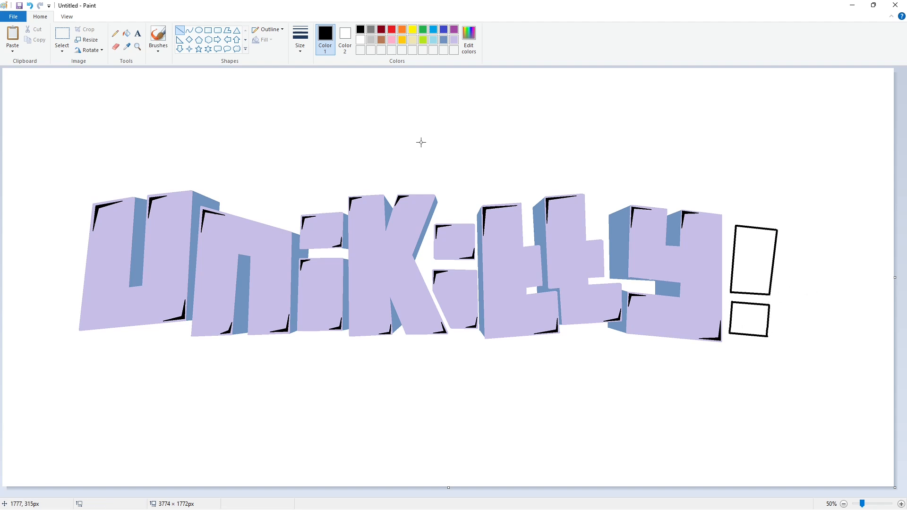
# Fill the bar and dot of the exclamation mark with lavender, including their outlines.
pyautogui.click(127, 33)
pyautogui.click(742, 251)
pyautogui.click(749, 319)
pyautogui.click(454, 40)
pyautogui.click(496, 90)
pyautogui.hotkey('ctrl', 'z')
pyautogui.click(761, 265)
pyautogui.click(749, 315)
# Select the whole logo including the exclamation mark and copy it.
pyautogui.click(62, 34)
pyautogui.moveTo(30, 139)
pyautogui.mouseDown()
pyautogui.moveTo(730, 401)
pyautogui.moveTo(822, 416)
pyautogui.mouseUp()
pyautogui.click(825, 416)
# Draw black depth edges between the y and the left side of the exclamation mark's bar and dot.
pyautogui.click(180, 31)
pyautogui.click(360, 29)
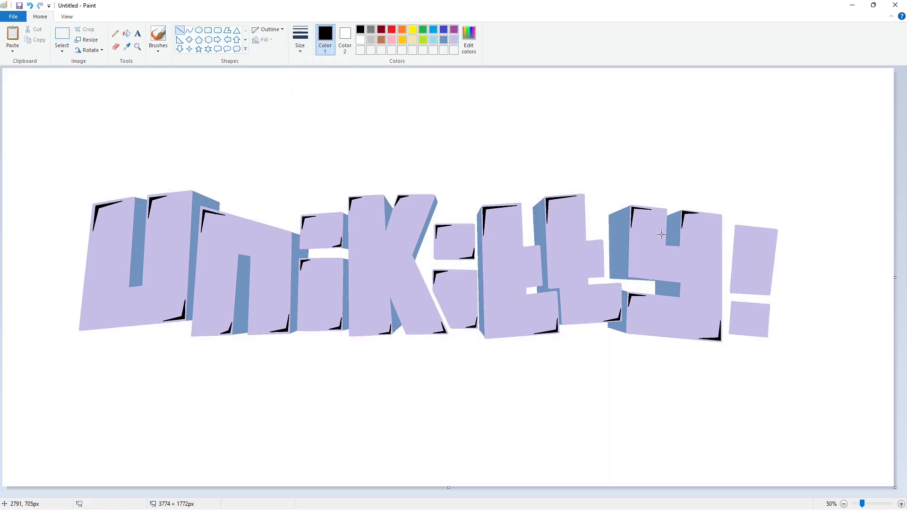
pyautogui.moveTo(722, 230); pyautogui.dragTo(718, 231)
pyautogui.moveTo(708, 289); pyautogui.dragTo(717, 300)
pyautogui.moveTo(731, 333)
pyautogui.mouseDown()
pyautogui.moveTo(715, 331)
pyautogui.moveTo(723, 332)
pyautogui.mouseUp()
# Fill the enclosed depth faces of the exclamation mark's bar and dot with black.
pyautogui.click(901, 504)
pyautogui.scroll(-5, 523, 263)
pyautogui.hscroll(5, 522, 263)
pyautogui.scroll(2, 543, 202)
pyautogui.click(126, 33)
pyautogui.click(565, 237)
pyautogui.click(561, 354)
# Paste the copied logo aligned over the original, and trim the exclamation mark's corners with white lines.
pyautogui.hotkey('ctrl', 'v')
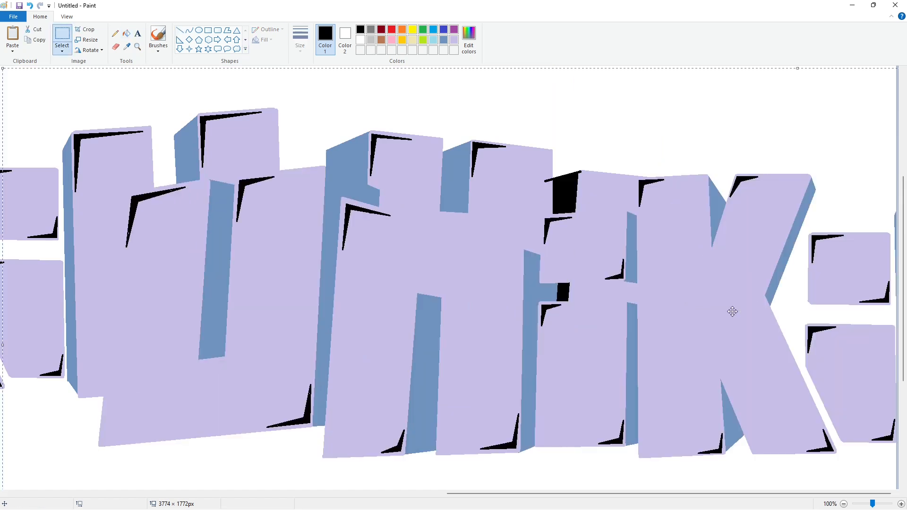
pyautogui.moveTo(776, 317); pyautogui.dragTo(391, 277)
pyautogui.moveTo(778, 283); pyautogui.dragTo(615, 265)
pyautogui.click(766, 308)
pyautogui.click(180, 31)
pyautogui.click(362, 42)
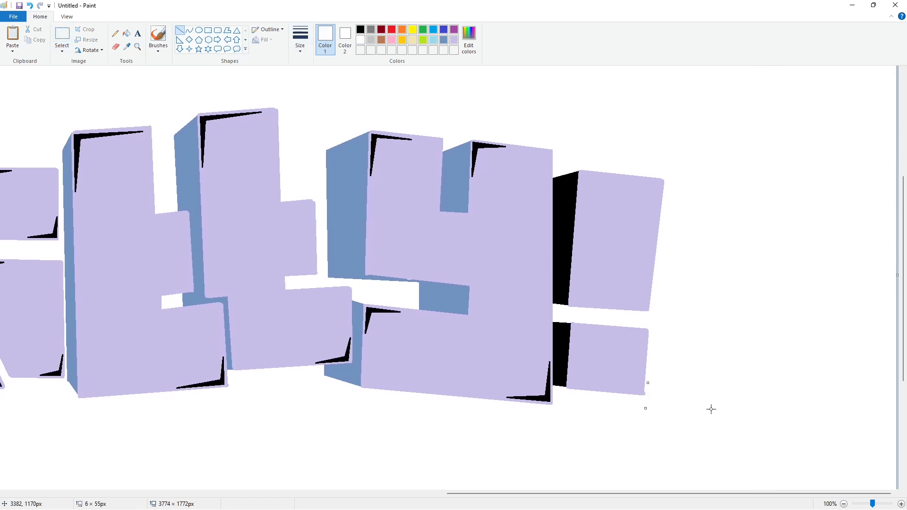
# Outline a black pointed accent at the upper-left corner of the exclamation mark's bar with the Polygon tool.
pyautogui.click(228, 30)
pyautogui.click(300, 41)
pyautogui.click(317, 91)
pyautogui.click(361, 30)
pyautogui.moveTo(582, 173); pyautogui.dragTo(579, 209)
pyautogui.click(584, 177)
pyautogui.click(618, 180)
pyautogui.click(582, 173)
# Outline black accents at the bar's lower-right corner and the dot's upper-left corner on the exclamation mark.
pyautogui.click(635, 294)
pyautogui.moveTo(621, 308); pyautogui.dragTo(620, 307)
pyautogui.click(642, 305)
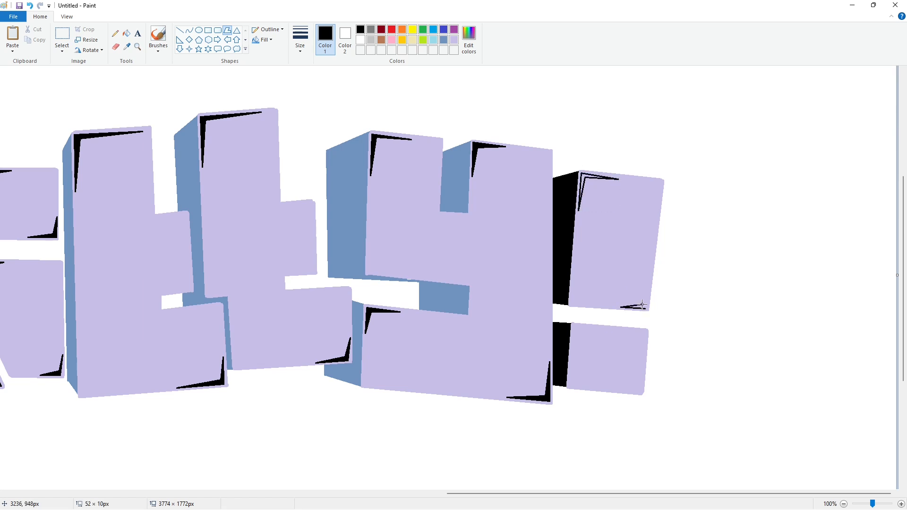
pyautogui.click(577, 330)
pyautogui.doubleClick(599, 327)
# Draw a black pointed accent at the lower-right corner of the exclamation mark's dot, redoing the first attempt.
pyautogui.click(645, 351)
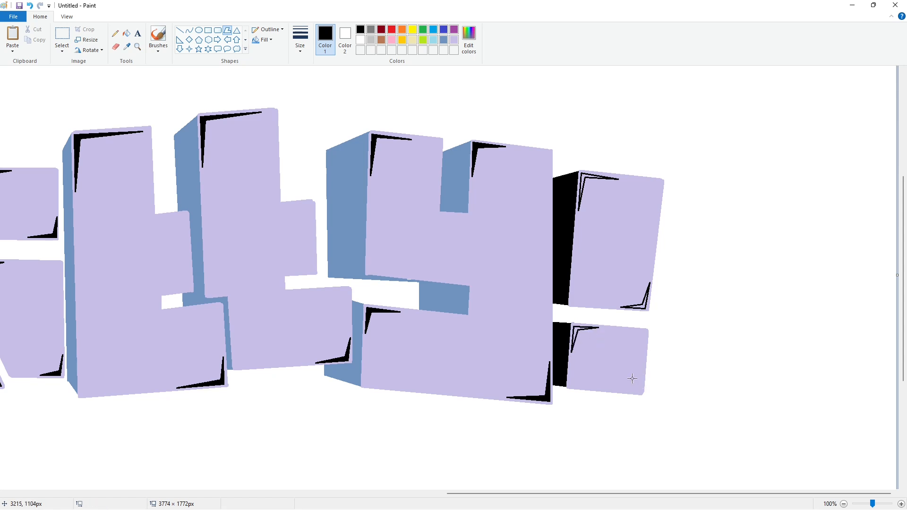
pyautogui.click(641, 388)
pyautogui.click(126, 33)
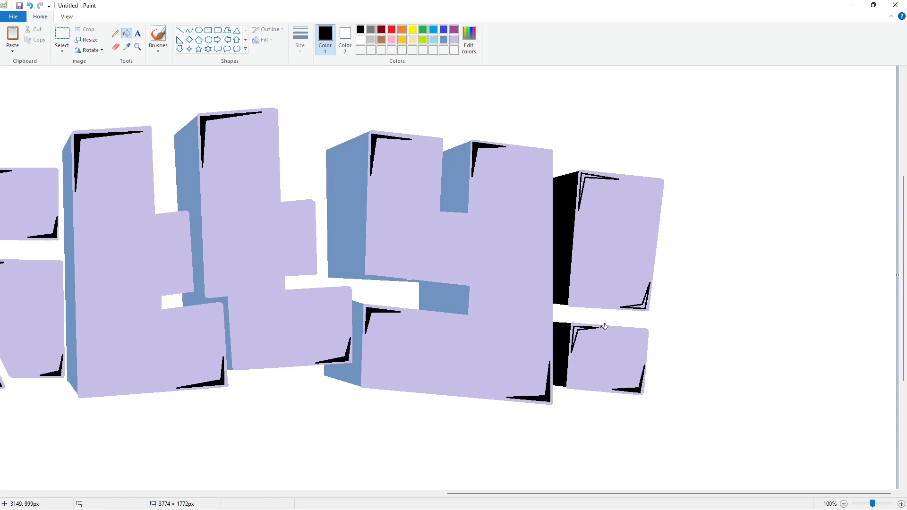
pyautogui.click(227, 30)
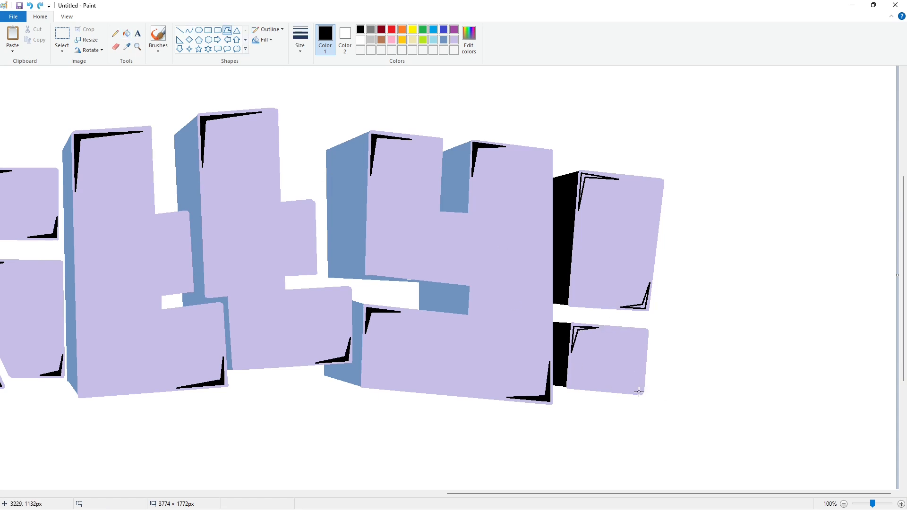
pyautogui.click(639, 386)
# Fill the four outlined corner accents of the exclamation mark with black.
pyautogui.click(126, 33)
pyautogui.click(633, 387)
pyautogui.click(577, 334)
pyautogui.click(639, 302)
pyautogui.click(584, 178)
# Fill the exclamation mark's bar and dot faces with dark red to set off the accents.
pyautogui.click(381, 29)
pyautogui.click(599, 218)
pyautogui.click(600, 352)
# Fill the exclamation mark's four corner accents with lavender.
pyautogui.click(454, 39)
pyautogui.click(584, 182)
pyautogui.click(633, 308)
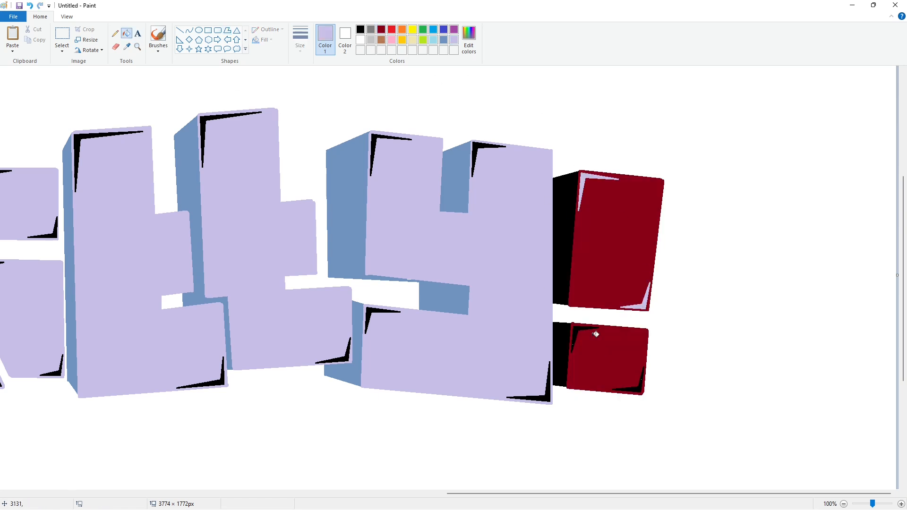
pyautogui.click(578, 336)
pyautogui.click(636, 385)
# Refill the exclamation mark's four corner accents with black.
pyautogui.click(360, 29)
pyautogui.click(584, 182)
pyautogui.click(642, 300)
pyautogui.click(635, 387)
pyautogui.click(580, 329)
# Fill the exclamation mark's bar and dot faces with lavender and their depth faces with blue-gray.
pyautogui.click(454, 40)
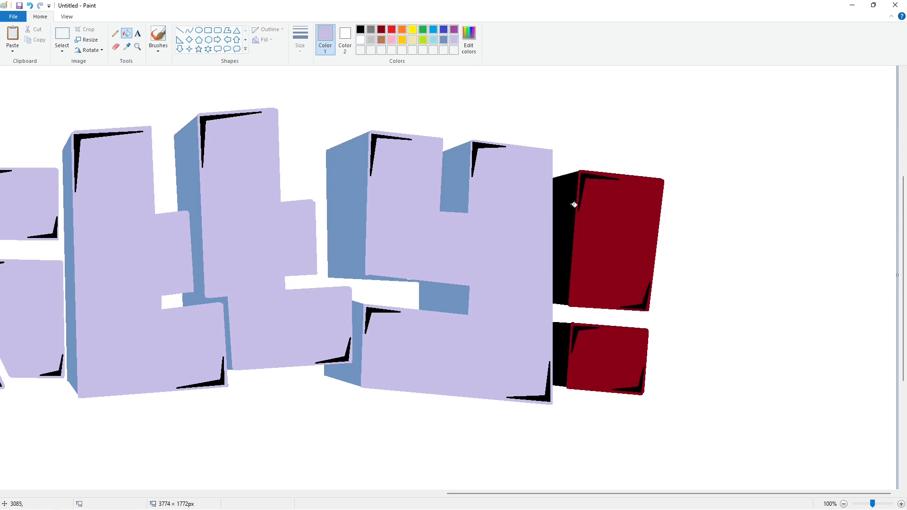
pyautogui.click(614, 236)
pyautogui.click(597, 331)
pyautogui.click(444, 40)
pyautogui.click(565, 236)
pyautogui.click(560, 355)
# Start a thick black outer outline with curved segments over the top of the y.
pyautogui.scroll(-1, 686, 310)
pyautogui.click(189, 30)
pyautogui.click(300, 38)
pyautogui.click(321, 101)
pyautogui.click(361, 29)
pyautogui.moveTo(728, 221)
pyautogui.mouseDown()
pyautogui.moveTo(707, 206)
pyautogui.moveTo(728, 206)
pyautogui.moveTo(631, 198)
pyautogui.moveTo(604, 211)
pyautogui.moveTo(601, 235)
pyautogui.moveTo(591, 232)
pyautogui.mouseUp()
pyautogui.click(679, 203)
pyautogui.click(679, 202)
pyautogui.click(671, 201)
# Extend the outer outline around the y's upper left side and up the right side of the second t.
pyautogui.click(179, 30)
pyautogui.click(189, 30)
pyautogui.click(602, 213)
pyautogui.click(649, 219)
pyautogui.click(179, 30)
pyautogui.click(597, 223)
pyautogui.moveTo(591, 194); pyautogui.dragTo(592, 234)
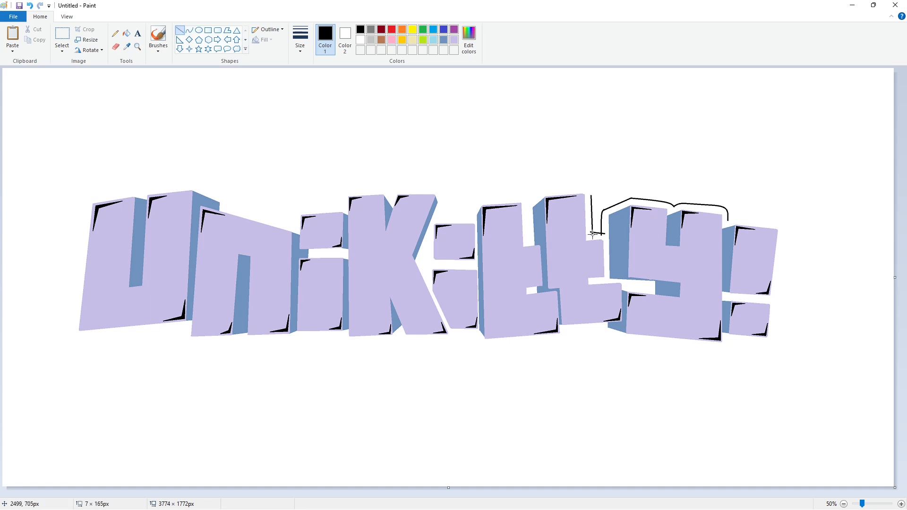
# Round the outline's corner at the second t and carry it across that letter's top.
pyautogui.click(189, 30)
pyautogui.moveTo(591, 194)
pyautogui.mouseDown()
pyautogui.moveTo(546, 188)
pyautogui.moveTo(583, 185)
pyautogui.mouseUp()
pyautogui.hotkey('ctrl', 'z')
pyautogui.click(587, 187)
pyautogui.click(615, 187)
pyautogui.click(179, 29)
pyautogui.click(528, 172)
# Continue the outline over the first t and across the top of the second i's dot.
pyautogui.moveTo(544, 188)
pyautogui.mouseDown()
pyautogui.moveTo(526, 206)
pyautogui.moveTo(481, 198)
pyautogui.moveTo(523, 193)
pyautogui.moveTo(470, 218)
pyautogui.moveTo(477, 203)
pyautogui.moveTo(435, 220)
pyautogui.moveTo(428, 186)
pyautogui.moveTo(389, 192)
pyautogui.moveTo(453, 176)
pyautogui.mouseUp()
pyautogui.click(575, 176)
pyautogui.click(189, 30)
pyautogui.click(531, 190)
pyautogui.click(179, 30)
pyautogui.click(499, 194)
# Draw the outline around the top of the K with curved corners and onward over the first i's dot.
pyautogui.click(189, 30)
pyautogui.click(439, 185)
pyautogui.click(440, 184)
pyautogui.click(470, 185)
pyautogui.click(391, 188)
pyautogui.click(391, 188)
pyautogui.hotkey('ctrl', 'z')
pyautogui.moveTo(391, 192)
pyautogui.mouseDown()
pyautogui.moveTo(350, 191)
pyautogui.moveTo(251, 215)
pyautogui.moveTo(221, 196)
pyautogui.mouseUp()
pyautogui.click(350, 190)
# Run the outline along the n's sloping top and curve it up beside the U's depth face.
pyautogui.click(180, 29)
pyautogui.click(189, 30)
pyautogui.click(180, 30)
pyautogui.click(271, 160)
pyautogui.click(189, 30)
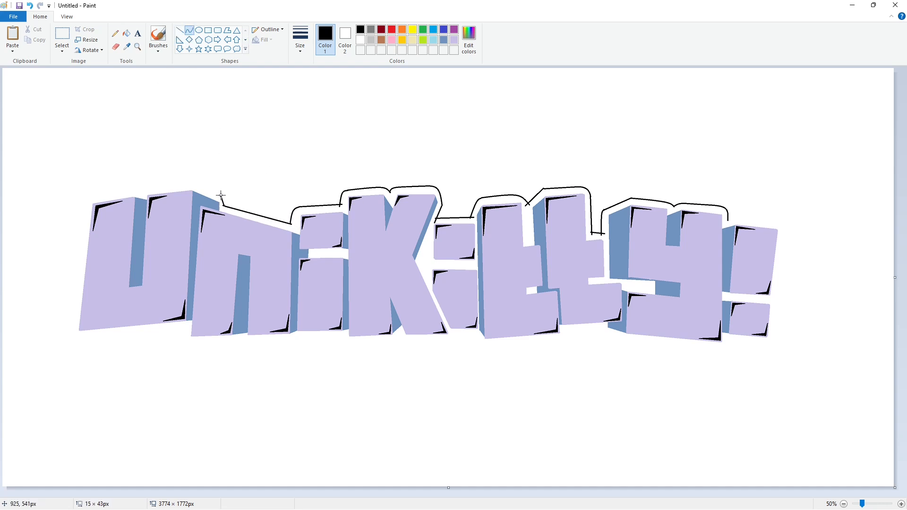
# Outline the top of the U over both its stems and down its outer left side.
pyautogui.click(180, 30)
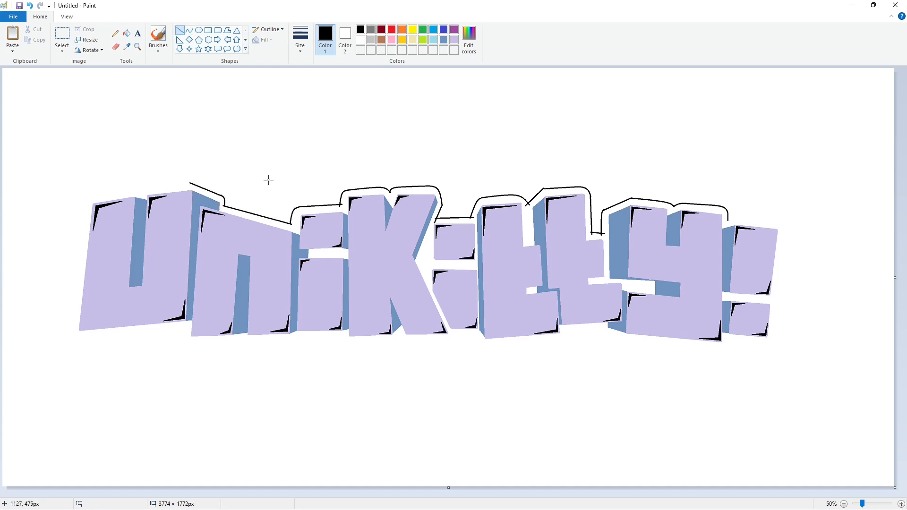
pyautogui.click(189, 30)
pyautogui.moveTo(190, 183)
pyautogui.mouseDown()
pyautogui.moveTo(139, 191)
pyautogui.moveTo(268, 166)
pyautogui.moveTo(91, 194)
pyautogui.moveTo(194, 169)
pyautogui.moveTo(91, 194)
pyautogui.moveTo(70, 324)
pyautogui.moveTo(87, 199)
pyautogui.mouseUp()
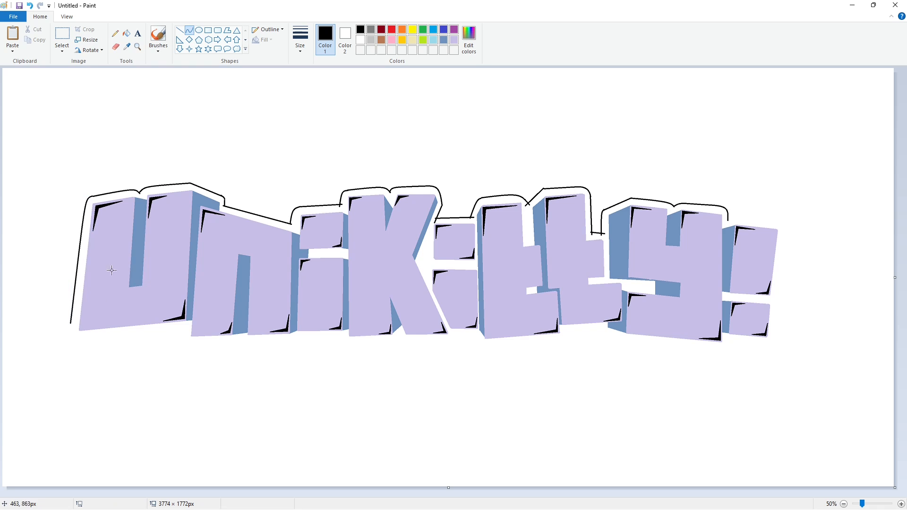
# Curve the outline around the U's lower left corner and along its bottom edge to the n.
pyautogui.moveTo(70, 324)
pyautogui.mouseDown()
pyautogui.moveTo(92, 338)
pyautogui.moveTo(67, 343)
pyautogui.moveTo(189, 326)
pyautogui.moveTo(226, 341)
pyautogui.moveTo(184, 339)
pyautogui.mouseUp()
pyautogui.click(180, 30)
pyautogui.click(189, 30)
pyautogui.hotkey('ctrl', 'z')
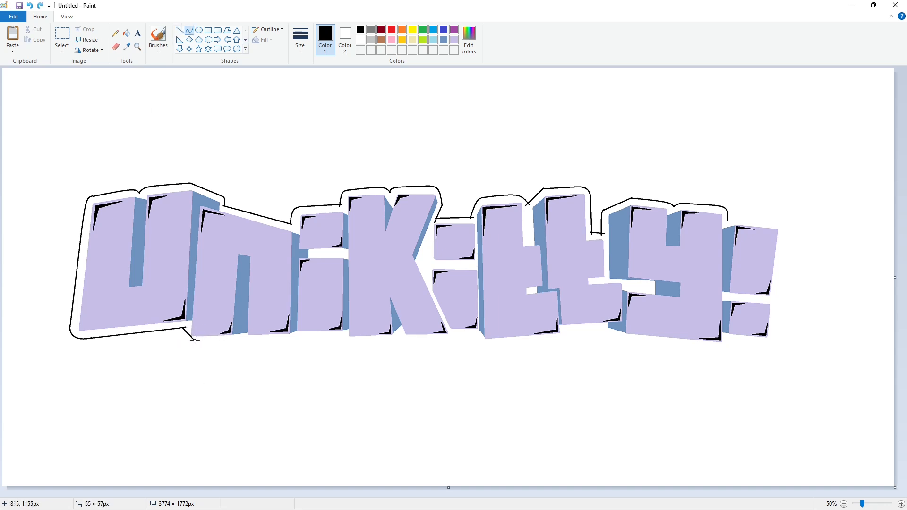
# Outline the underside of the n with curves that dip around both of its legs.
pyautogui.click(179, 30)
pyautogui.moveTo(195, 341); pyautogui.dragTo(311, 335)
pyautogui.hotkey('ctrl', 'z')
pyautogui.click(189, 30)
pyautogui.doubleClick(249, 343)
pyautogui.click(290, 357)
pyautogui.doubleClick(289, 344)
pyautogui.click(288, 352)
pyautogui.click(179, 30)
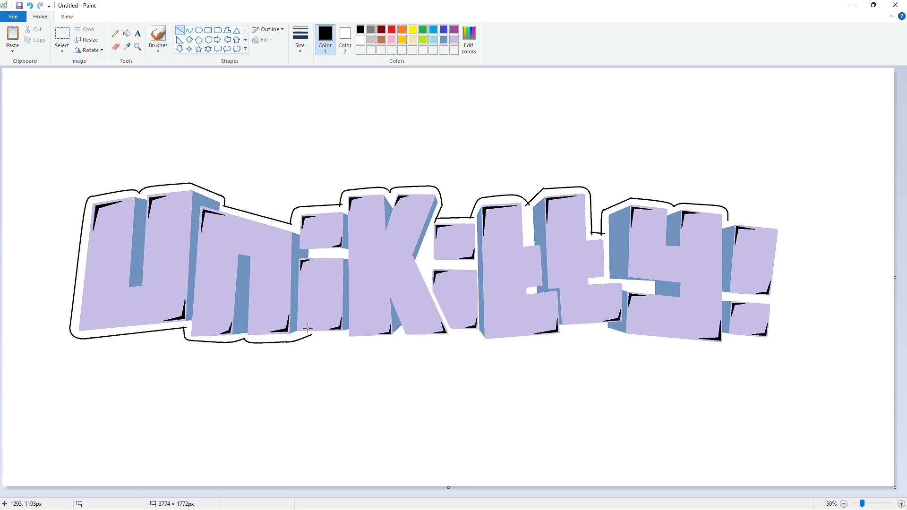
# Continue the outline beneath the first i and around both feet of the K.
pyautogui.moveTo(306, 336)
pyautogui.mouseDown()
pyautogui.moveTo(454, 333)
pyautogui.moveTo(489, 343)
pyautogui.moveTo(604, 329)
pyautogui.mouseUp()
pyautogui.click(190, 32)
pyautogui.click(347, 342)
pyautogui.click(449, 340)
pyautogui.click(449, 341)
pyautogui.click(466, 357)
# Carry the outline beneath the second i and both t's, rounding the corners between the letters.
pyautogui.click(180, 30)
pyautogui.click(189, 31)
pyautogui.click(482, 344)
pyautogui.click(482, 344)
pyautogui.click(508, 379)
pyautogui.click(180, 31)
pyautogui.click(189, 31)
pyautogui.click(567, 338)
pyautogui.click(567, 338)
pyautogui.click(179, 31)
pyautogui.click(581, 347)
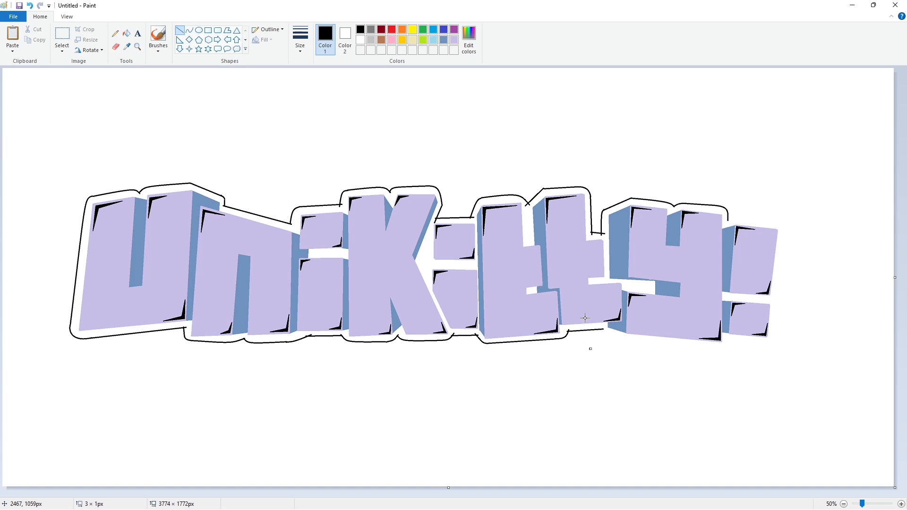
# Outline the bottom of the y and the underside of the exclamation mark's dot.
pyautogui.click(189, 31)
pyautogui.moveTo(605, 332)
pyautogui.mouseDown()
pyautogui.moveTo(631, 341)
pyautogui.moveTo(629, 352)
pyautogui.moveTo(714, 347)
pyautogui.mouseUp()
pyautogui.click(189, 30)
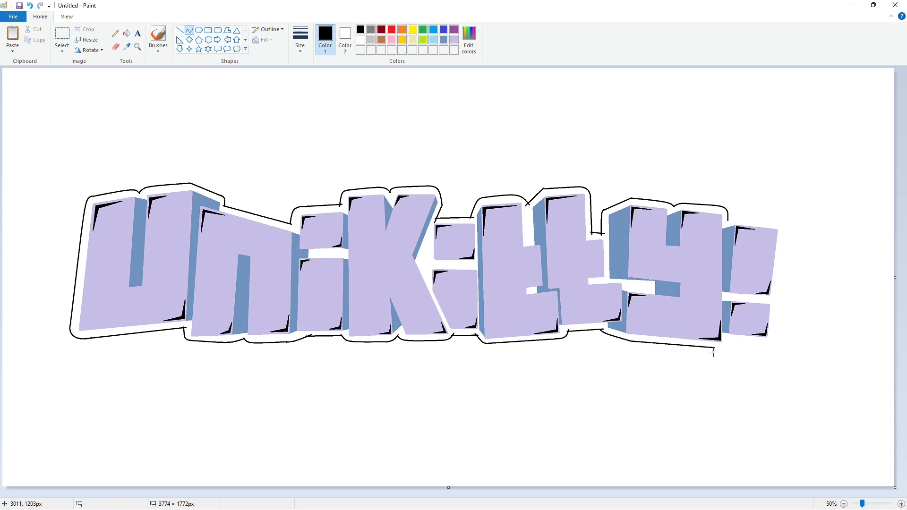
pyautogui.click(179, 31)
pyautogui.moveTo(729, 339); pyautogui.dragTo(772, 335)
pyautogui.click(189, 30)
pyautogui.click(179, 31)
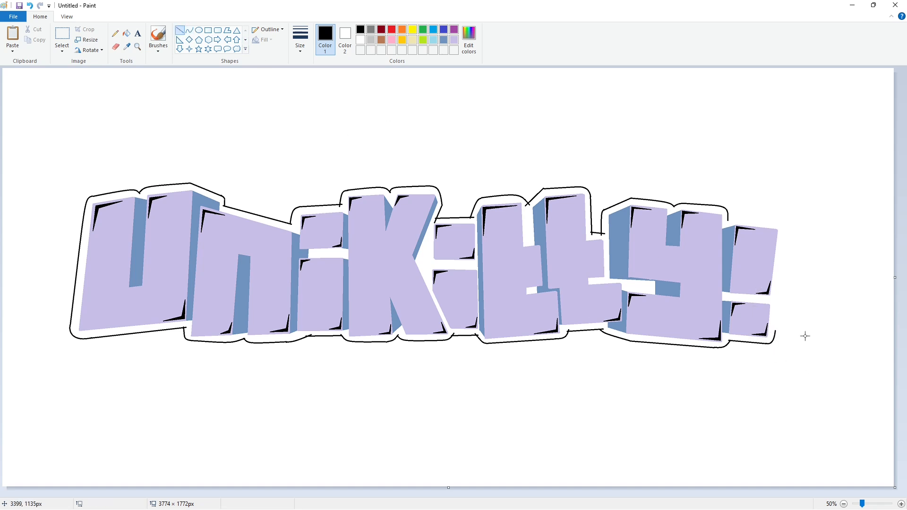
# Draw the outline up the right side of the exclamation mark's dot and curve it in toward the bar.
pyautogui.click(189, 30)
pyautogui.click(778, 306)
pyautogui.hotkey('ctrl', 'z')
pyautogui.doubleClick(778, 303)
pyautogui.click(789, 309)
pyautogui.moveTo(773, 300)
pyautogui.mouseDown()
pyautogui.moveTo(784, 234)
pyautogui.moveTo(779, 301)
pyautogui.mouseUp()
pyautogui.click(780, 301)
pyautogui.click(820, 319)
# Close the outline around the right side and top of the exclamation mark's bar, joining it to the y.
pyautogui.moveTo(784, 235); pyautogui.dragTo(773, 222)
pyautogui.click(784, 225)
pyautogui.click(818, 223)
pyautogui.hotkey('ctrl', 'z')
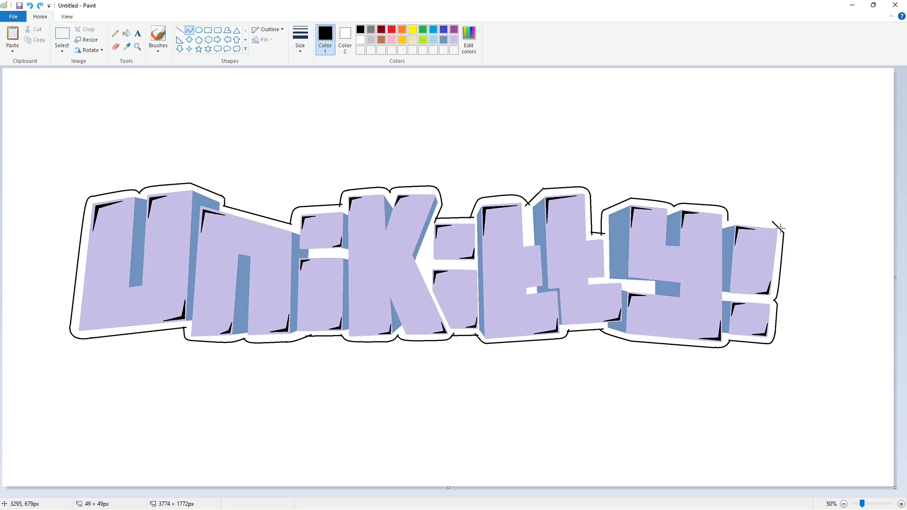
pyautogui.hotkey('ctrl', 'z')
pyautogui.click(784, 227)
pyautogui.moveTo(771, 221); pyautogui.dragTo(728, 220)
pyautogui.click(731, 216)
pyautogui.click(731, 216)
pyautogui.click(771, 202)
# Fill the space between the outline and letters and the enclosed gap at the t's with black, and ready a thin eraser.
pyautogui.click(126, 33)
pyautogui.click(326, 254)
pyautogui.click(532, 290)
pyautogui.click(115, 48)
pyautogui.click(300, 40)
pyautogui.click(320, 71)
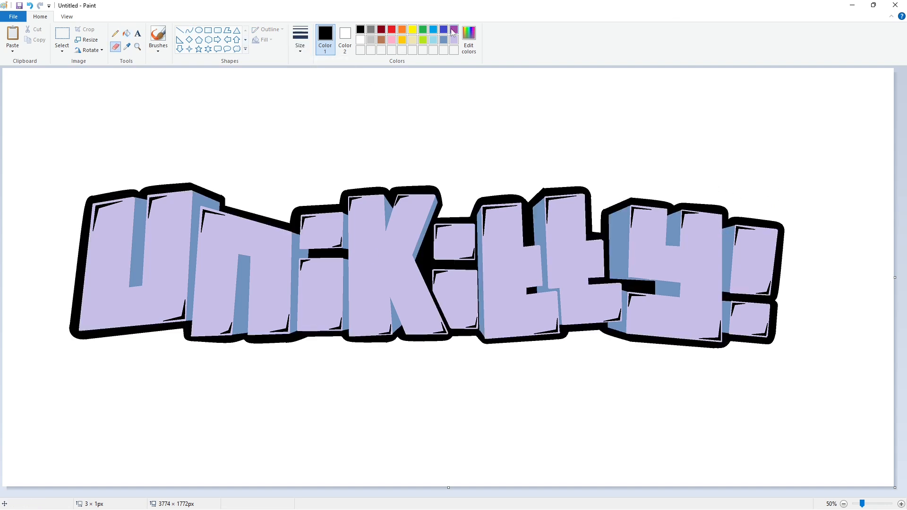
# Add custom orchid and magenta-pink colors to the palette.
pyautogui.click(469, 38)
pyautogui.click(525, 247)
pyautogui.press('Return')
pyautogui.click(454, 29)
pyautogui.click(468, 37)
pyautogui.click(531, 239)
pyautogui.press('Return')
# Add a custom darker blue to the palette, based on the standard turquoise blue.
pyautogui.click(433, 29)
pyautogui.click(469, 38)
pyautogui.click(504, 197)
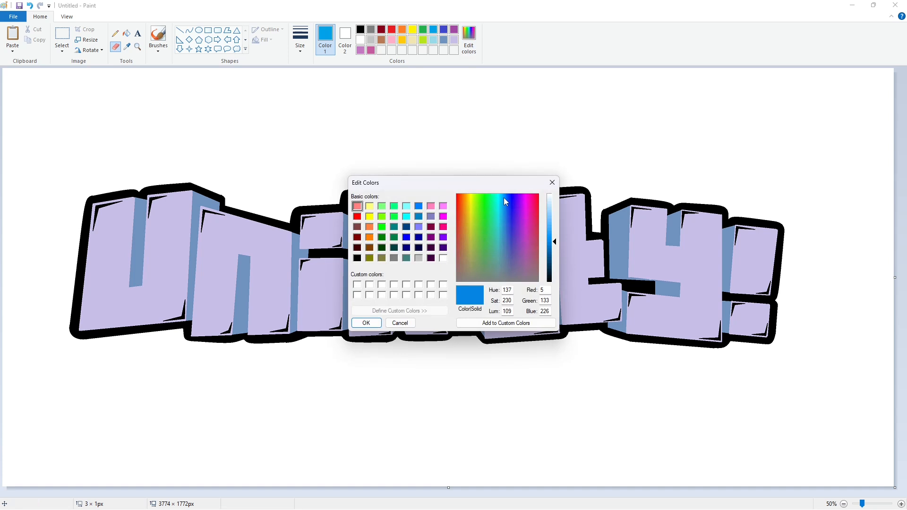
pyautogui.moveTo(554, 242); pyautogui.dragTo(554, 252)
pyautogui.click(366, 323)
# Add custom bright cyan and lime green colors to the palette.
pyautogui.click(433, 40)
pyautogui.click(469, 38)
pyautogui.moveTo(500, 225)
pyautogui.mouseDown()
pyautogui.moveTo(498, 197)
pyautogui.moveTo(500, 207)
pyautogui.mouseUp()
pyautogui.moveTo(554, 218); pyautogui.dragTo(552, 237)
pyautogui.click(366, 323)
pyautogui.click(423, 40)
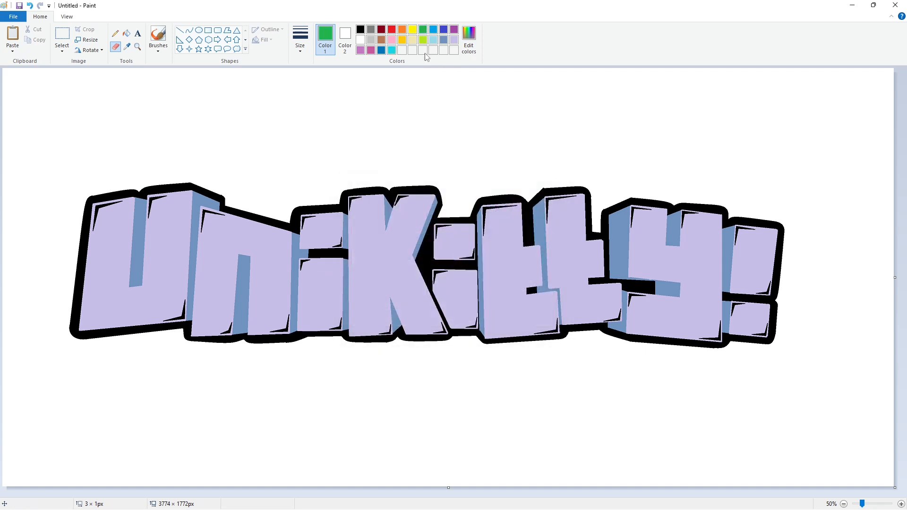
pyautogui.click(468, 38)
pyautogui.click(366, 323)
# Add darker shades of the custom orchid and magenta-pink to the palette.
pyautogui.click(360, 50)
pyautogui.click(469, 43)
pyautogui.moveTo(554, 228); pyautogui.dragTo(554, 255)
pyautogui.click(366, 323)
pyautogui.click(371, 50)
pyautogui.click(470, 47)
pyautogui.click(366, 323)
# Add darker shades of the custom blue, cyan and lime green to the palette.
pyautogui.click(381, 50)
pyautogui.click(469, 38)
pyautogui.click(367, 323)
pyautogui.click(392, 50)
pyautogui.click(469, 38)
pyautogui.click(367, 323)
pyautogui.click(402, 50)
pyautogui.click(469, 37)
pyautogui.click(366, 324)
# Fill the front face of the U with the custom orchid color.
pyautogui.click(360, 50)
pyautogui.click(126, 33)
pyautogui.click(162, 215)
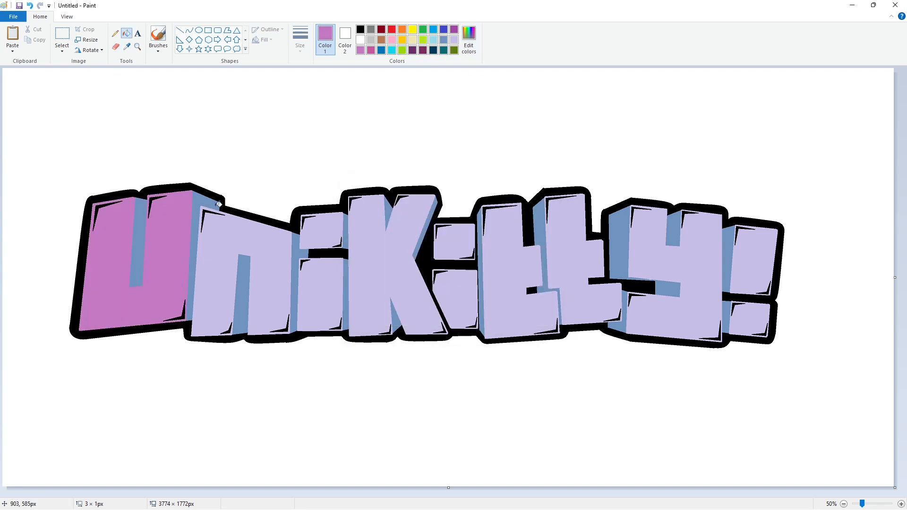
# Fill the U's side faces with the dark shade of the custom orchid.
pyautogui.click(413, 50)
pyautogui.click(189, 260)
pyautogui.click(140, 236)
# Fill the n's front face with the custom blue and its side faces with the dark navy shade.
pyautogui.click(382, 50)
pyautogui.click(273, 239)
pyautogui.click(415, 52)
pyautogui.click(434, 50)
pyautogui.click(243, 293)
pyautogui.click(298, 283)
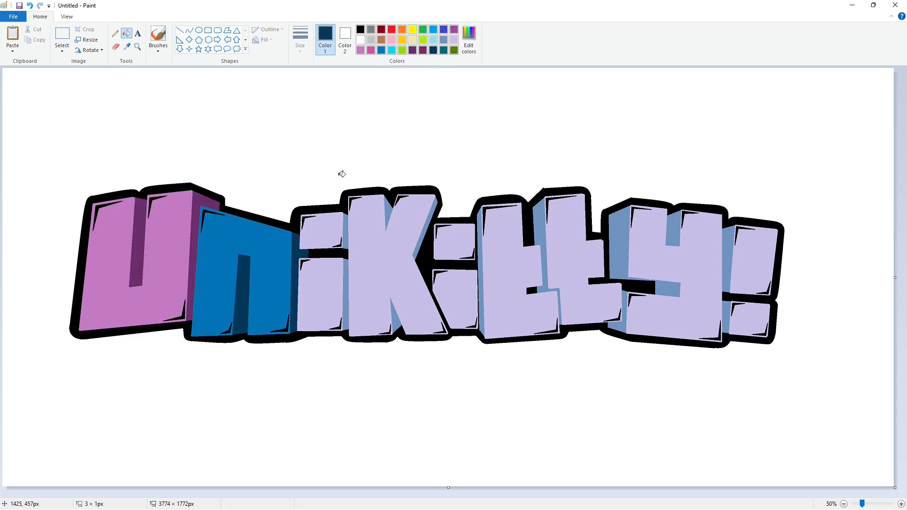
# Fill both parts of the first i with bright blue and the K's front face with the custom cyan.
pyautogui.click(433, 30)
pyautogui.click(329, 231)
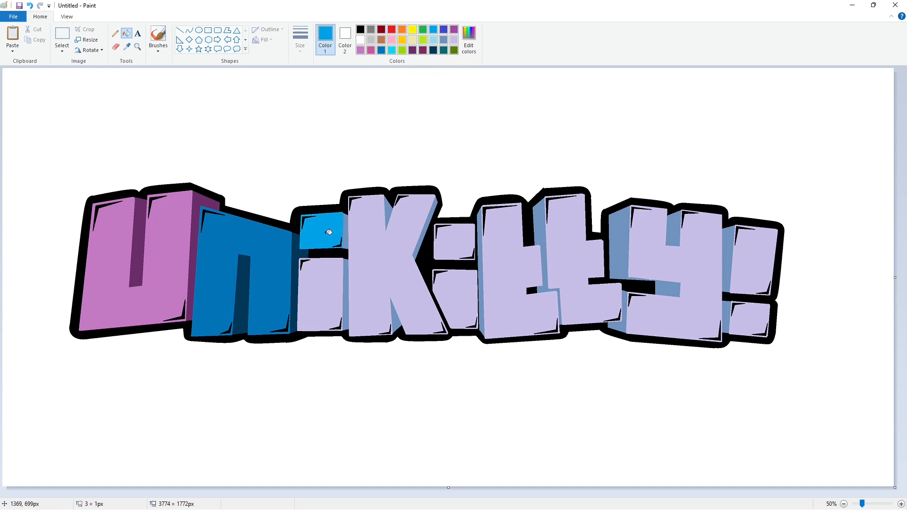
pyautogui.click(326, 279)
pyautogui.click(392, 50)
pyautogui.click(367, 203)
# Fill the front faces of both parts of the second i with green.
pyautogui.click(423, 29)
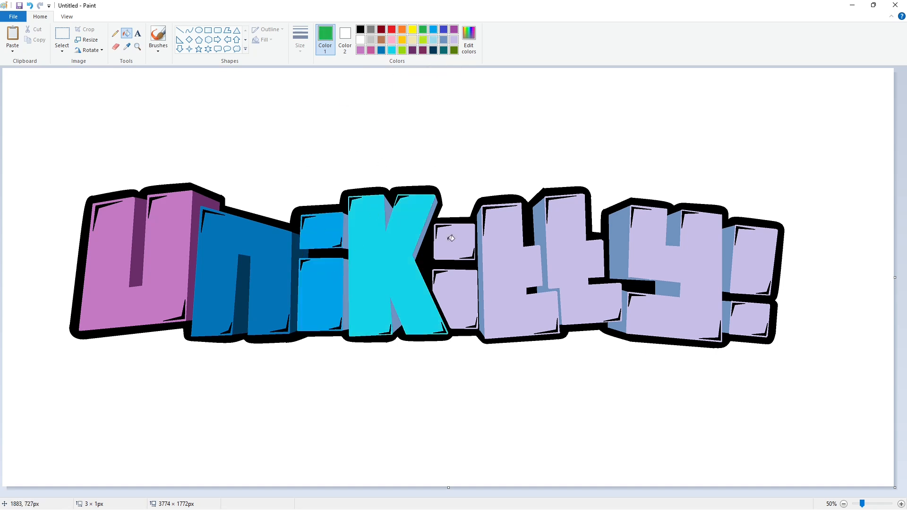
pyautogui.click(442, 234)
pyautogui.click(445, 288)
# Fill the first t's front face with the custom lime green and the second t's with golden yellow.
pyautogui.click(402, 50)
pyautogui.click(413, 29)
pyautogui.click(554, 252)
# Mix a lighter custom orange and fill the y's front face with it.
pyautogui.click(403, 50)
pyautogui.click(403, 29)
pyautogui.click(639, 253)
pyautogui.click(469, 38)
pyautogui.click(551, 225)
pyautogui.click(372, 323)
pyautogui.click(655, 274)
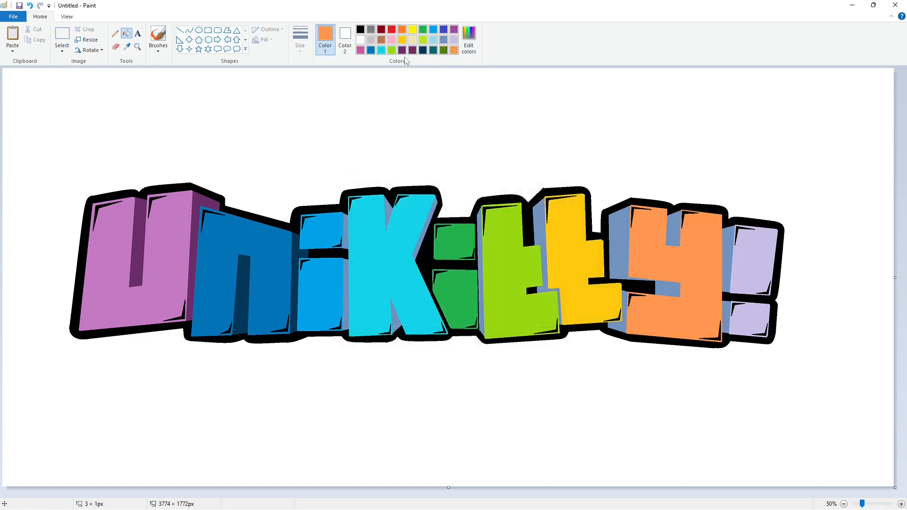
# Try the custom magenta-pink and the dark magenta on the exclamation mark and the magenta-pink on the U's front face.
pyautogui.click(402, 50)
pyautogui.click(754, 257)
pyautogui.hotkey('ctrl', 'z')
pyautogui.click(360, 50)
pyautogui.click(752, 261)
pyautogui.hotkey('ctrl', 'z')
pyautogui.click(167, 253)
pyautogui.hotkey('ctrl', 'z')
pyautogui.hotkey('ctrl', 'y')
pyautogui.click(403, 50)
pyautogui.click(753, 257)
pyautogui.hotkey('ctrl', 'z')
pyautogui.click(764, 257)
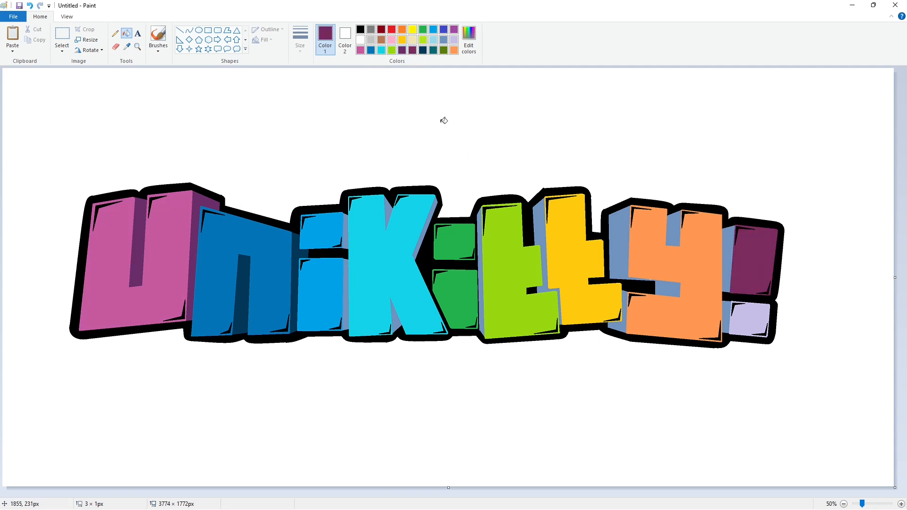
pyautogui.hotkey('ctrl', 'z')
# Fill both front faces of the exclamation mark with the custom magenta-pink.
pyautogui.click(361, 50)
pyautogui.click(762, 278)
pyautogui.click(752, 319)
# Mix a light orchid (red 202, green 136, blue 202) from the palette purple and fill the U's front face with it.
pyautogui.click(454, 29)
pyautogui.click(468, 39)
pyautogui.click(547, 231)
pyautogui.click(365, 323)
pyautogui.click(163, 265)
pyautogui.click(468, 39)
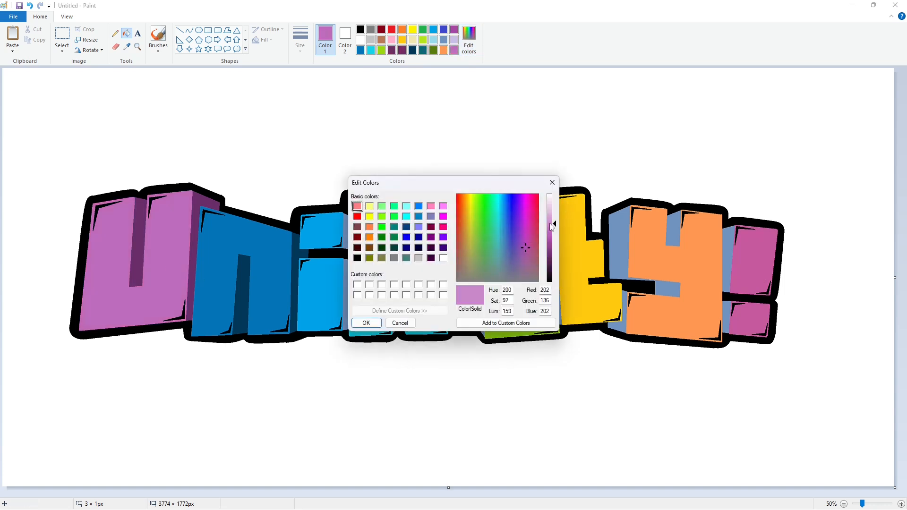
pyautogui.click(365, 323)
pyautogui.click(179, 241)
# Mix a darker shade of the bright blue and fill the side faces of both parts of the first i.
pyautogui.click(434, 31)
pyautogui.click(469, 40)
pyautogui.moveTo(554, 242); pyautogui.dragTo(554, 259)
pyautogui.click(365, 323)
pyautogui.click(346, 237)
pyautogui.click(346, 277)
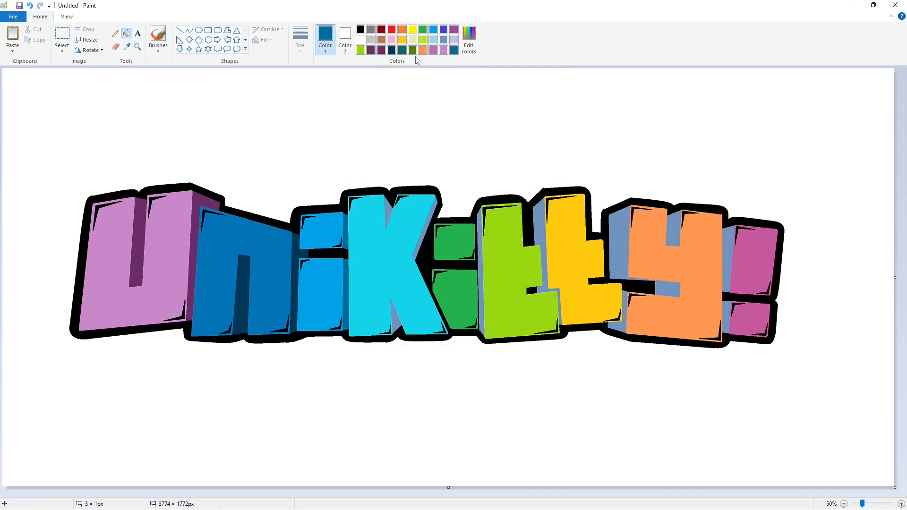
# Fill the K's side faces with dark teal and the first t's side faces with the dark lime green.
pyautogui.click(390, 203)
pyautogui.click(396, 317)
pyautogui.click(413, 51)
pyautogui.click(480, 245)
# Mix a darker shade of the golden yellow and fill the second t's side faces with it.
pyautogui.click(469, 38)
pyautogui.moveTo(555, 253)
pyautogui.mouseDown()
pyautogui.moveTo(554, 274)
pyautogui.moveTo(555, 260)
pyautogui.mouseUp()
pyautogui.click(367, 322)
pyautogui.click(539, 237)
# Mix a dark orange-brown from the custom orange and fill the y's side faces with it.
pyautogui.click(412, 50)
pyautogui.click(468, 38)
pyautogui.click(367, 322)
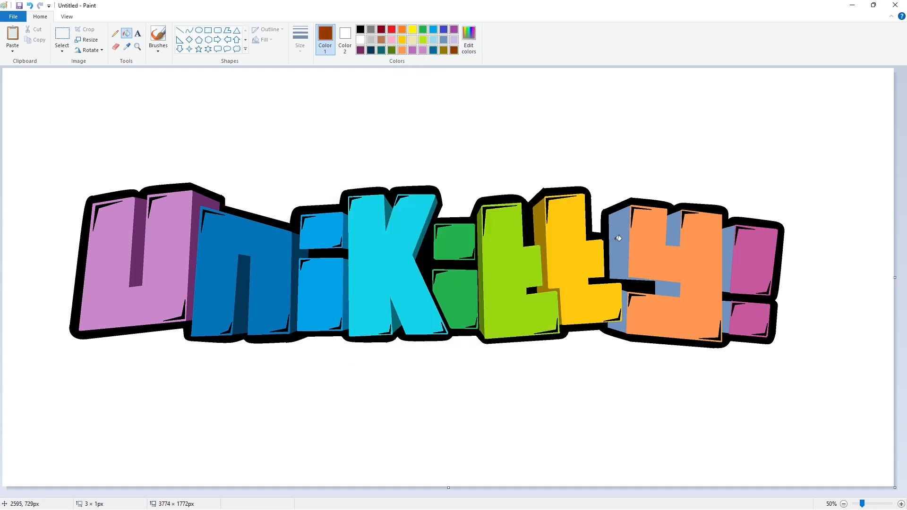
pyautogui.click(617, 245)
pyautogui.click(666, 288)
pyautogui.click(673, 227)
pyautogui.click(626, 325)
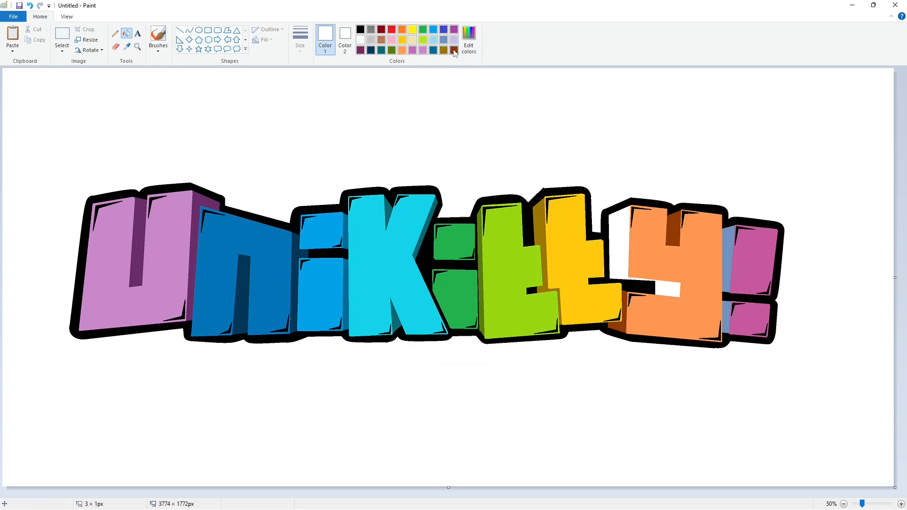
# Try the custom orchid shades on the exclamation mark and the U's front face.
pyautogui.click(423, 49)
pyautogui.click(750, 258)
pyautogui.hotkey('ctrl', 'z')
pyautogui.click(413, 50)
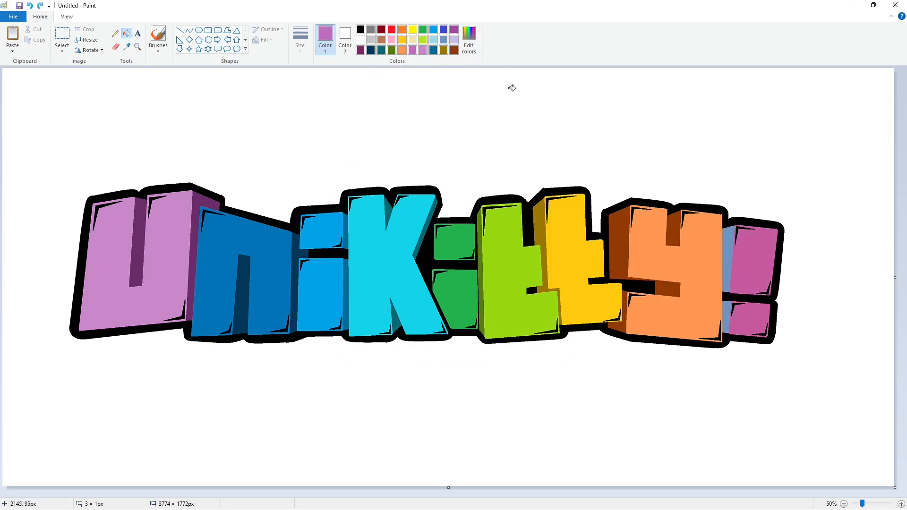
pyautogui.click(159, 235)
pyautogui.hotkey('ctrl', 'z')
pyautogui.hotkey('ctrl', 'y')
pyautogui.hotkey('ctrl', 'z')
# Mix a dark magenta from the palette purple and fill the side faces of both exclamation mark parts with it.
pyautogui.click(456, 31)
pyautogui.click(468, 38)
pyautogui.click(529, 238)
pyautogui.click(552, 237)
pyautogui.press('Return')
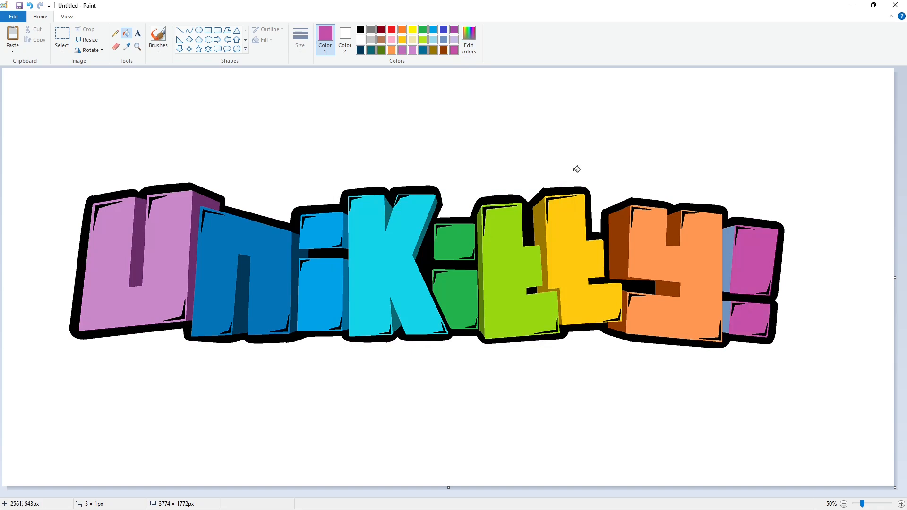
pyautogui.click(469, 38)
pyautogui.click(551, 247)
pyautogui.press('Return')
pyautogui.click(727, 289)
pyautogui.click(730, 318)
# Fill the U's corner accents and the n's upper corner accent with white.
pyautogui.click(361, 40)
pyautogui.click(154, 201)
pyautogui.click(102, 204)
pyautogui.click(207, 219)
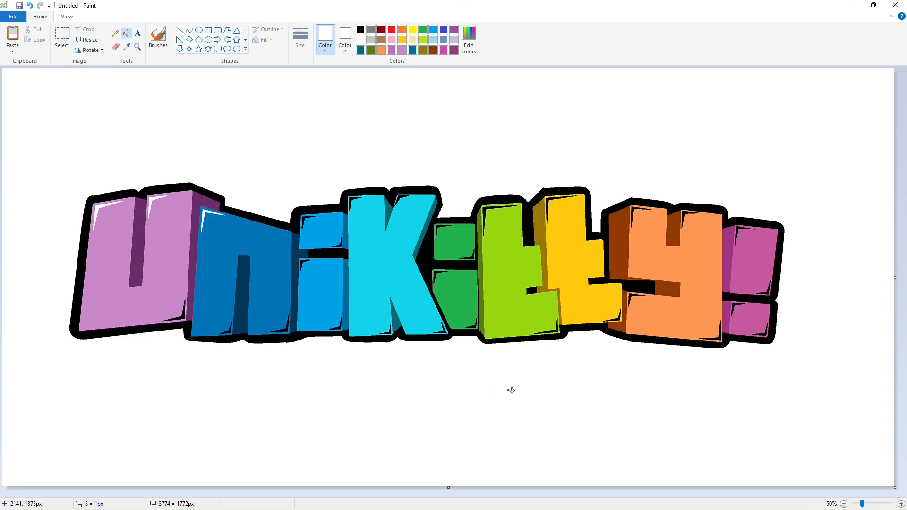
pyautogui.click(885, 503)
pyautogui.click(264, 352)
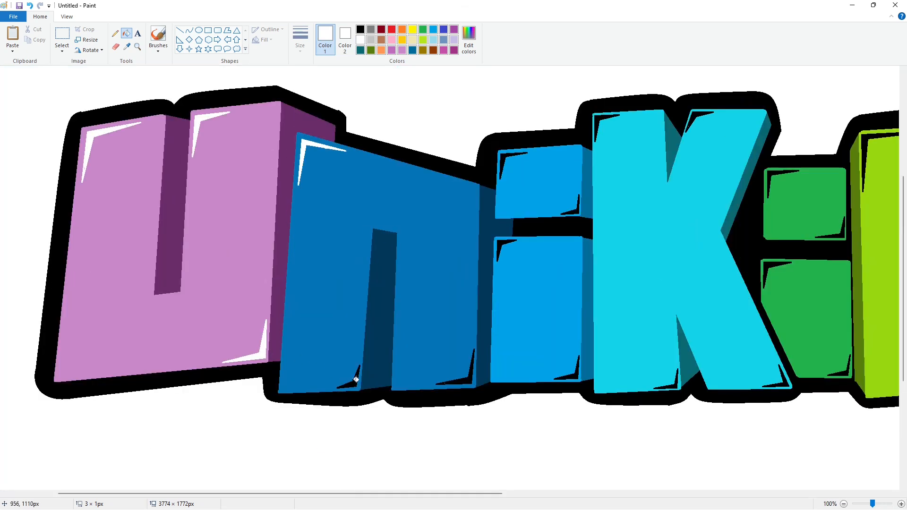
# Fill the n's two lower accents and the corner accents on both parts of the first i with white.
pyautogui.click(355, 378)
pyautogui.click(458, 383)
pyautogui.click(509, 154)
pyautogui.click(508, 238)
pyautogui.click(578, 373)
pyautogui.click(579, 207)
# Fill the corner accents on the K and on both parts of the second i with white.
pyautogui.moveTo(331, 494); pyautogui.dragTo(467, 494)
pyautogui.click(328, 118)
pyautogui.click(425, 117)
pyautogui.click(513, 381)
pyautogui.click(404, 382)
pyautogui.click(494, 274)
pyautogui.click(574, 371)
pyautogui.click(570, 231)
pyautogui.click(501, 170)
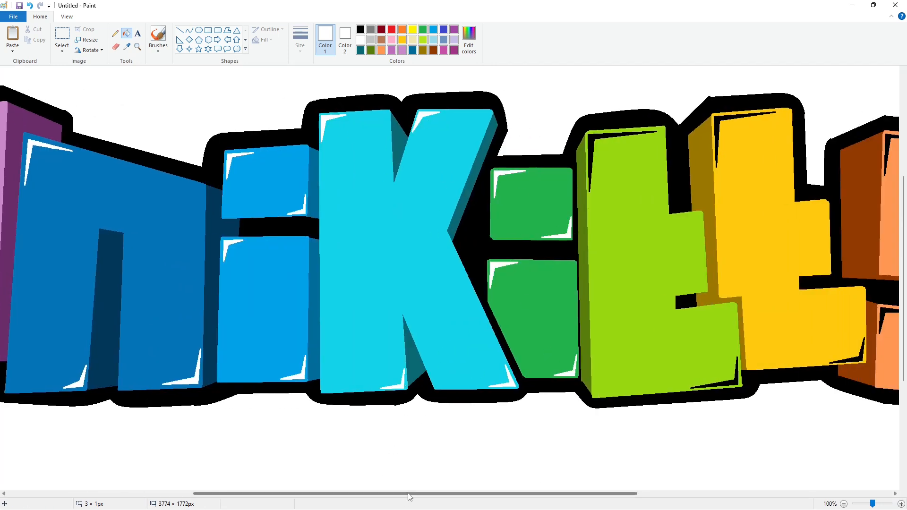
# Fill the upper and lower corner accents of both t's with white.
pyautogui.moveTo(405, 494); pyautogui.dragTo(520, 494)
pyautogui.click(360, 139)
pyautogui.click(504, 381)
pyautogui.click(631, 354)
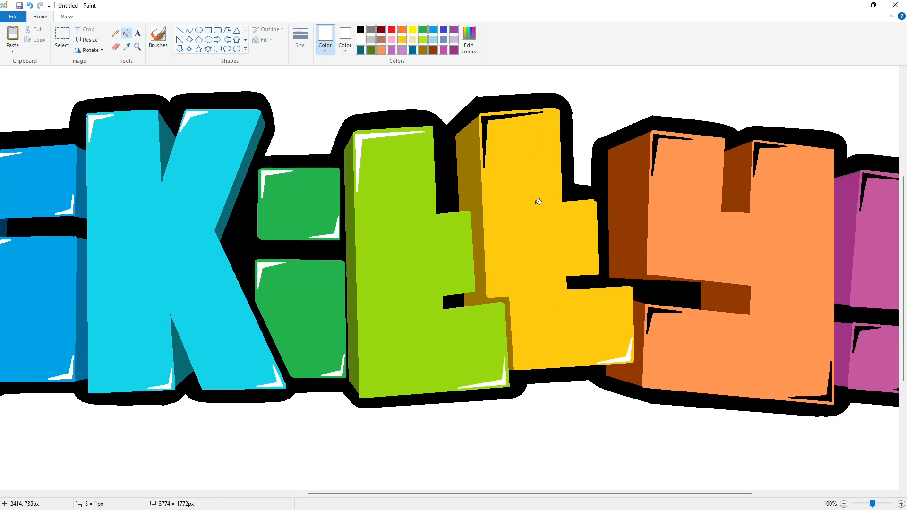
pyautogui.click(487, 123)
# Fill the y's four corner accents with white.
pyautogui.click(675, 140)
pyautogui.click(756, 145)
pyautogui.click(830, 383)
pyautogui.click(652, 316)
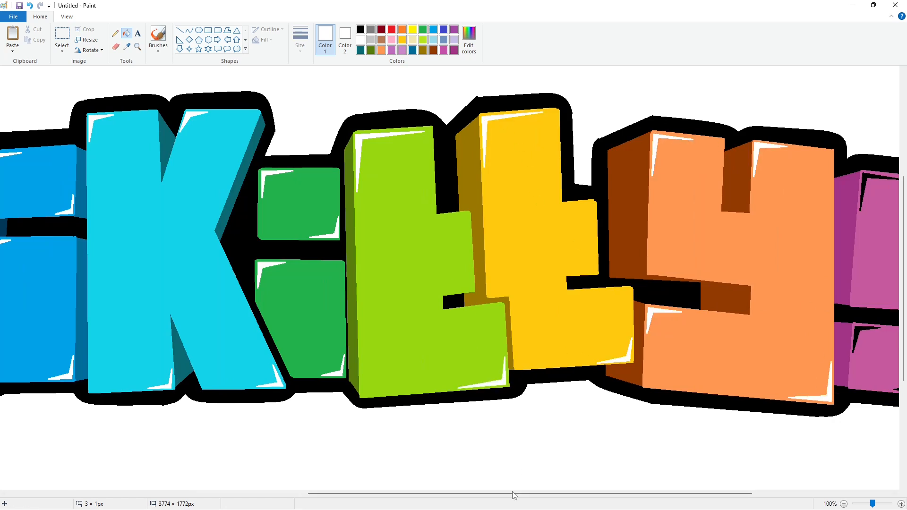
# Fill the corner accents on both parts of the exclamation mark with white.
pyautogui.moveTo(516, 493); pyautogui.dragTo(655, 492)
pyautogui.click(586, 179)
pyautogui.click(645, 295)
pyautogui.click(640, 383)
pyautogui.click(585, 334)
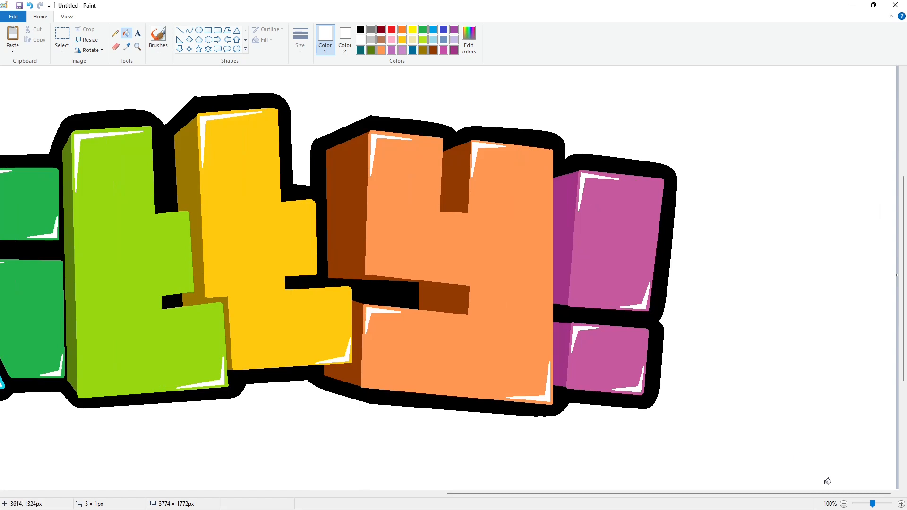
# Mix a very dark navy custom color from the bright blue.
pyautogui.scroll(-2, 698, 361)
pyautogui.click(433, 29)
pyautogui.click(469, 38)
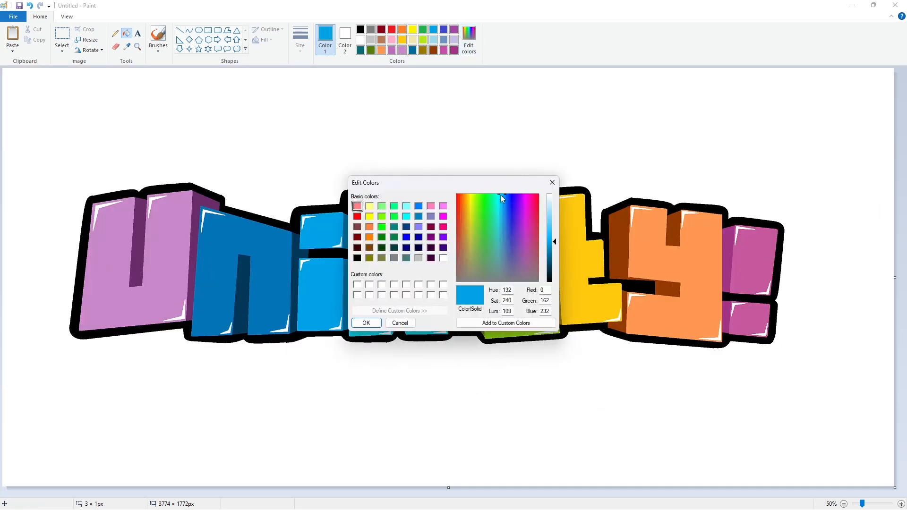
pyautogui.click(505, 197)
pyautogui.moveTo(555, 241); pyautogui.dragTo(555, 280)
pyautogui.click(366, 323)
# Mix an even darker navy and fill the logo's black outline and its enclosed black gaps with it.
pyautogui.click(330, 253)
pyautogui.hotkey('ctrl', 'z')
pyautogui.click(469, 38)
pyautogui.click(369, 322)
pyautogui.click(345, 253)
pyautogui.click(430, 262)
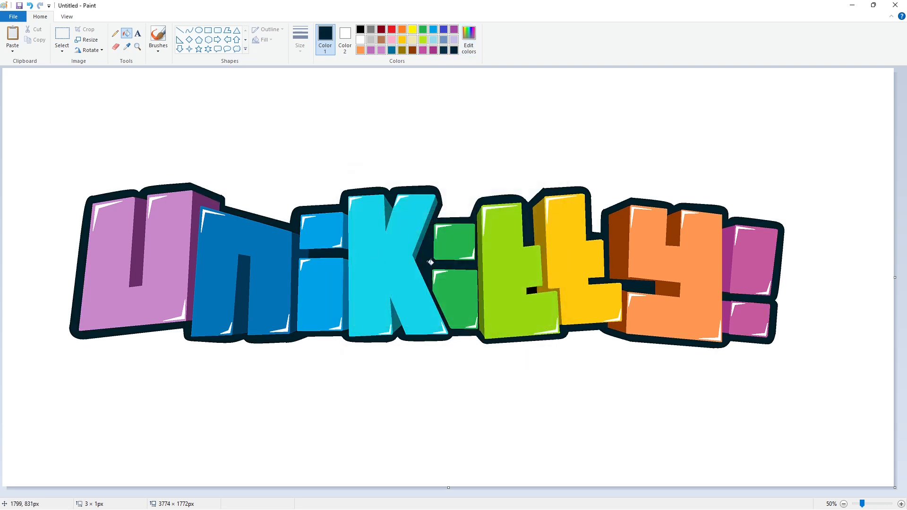
pyautogui.click(535, 290)
# Draw a short thick white line along the outer edge of the outline at the U's upper right corner.
pyautogui.click(179, 30)
pyautogui.click(300, 40)
pyautogui.click(322, 108)
pyautogui.click(360, 39)
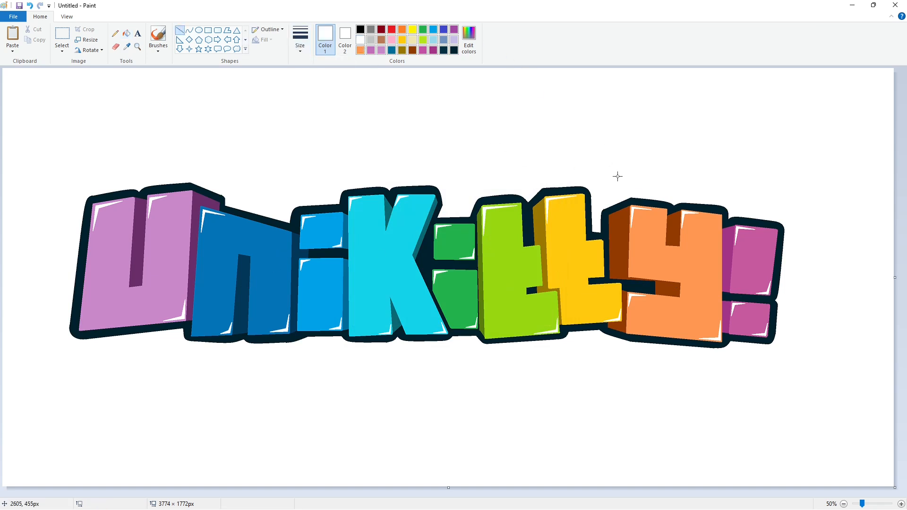
pyautogui.moveTo(219, 193); pyautogui.dragTo(232, 201)
pyautogui.click(268, 179)
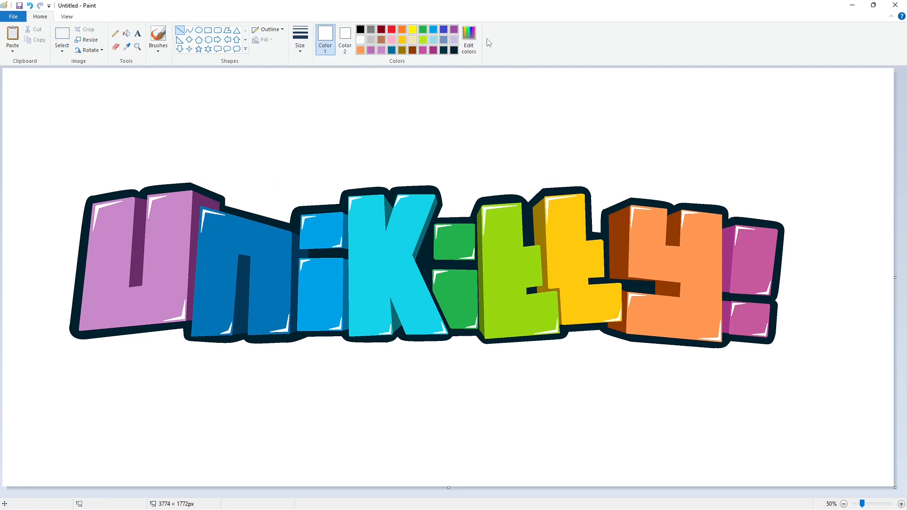